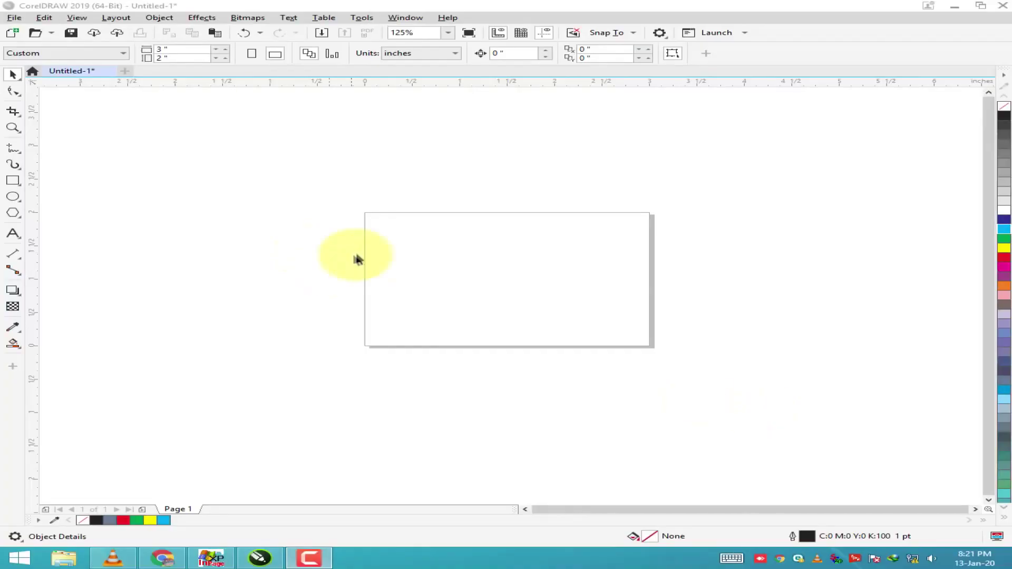
Step: Switch to InPage, copy the Urdu text and paste it into the CorelDRAW document
left_click(213, 558)
right_click(549, 245)
left_click(592, 295)
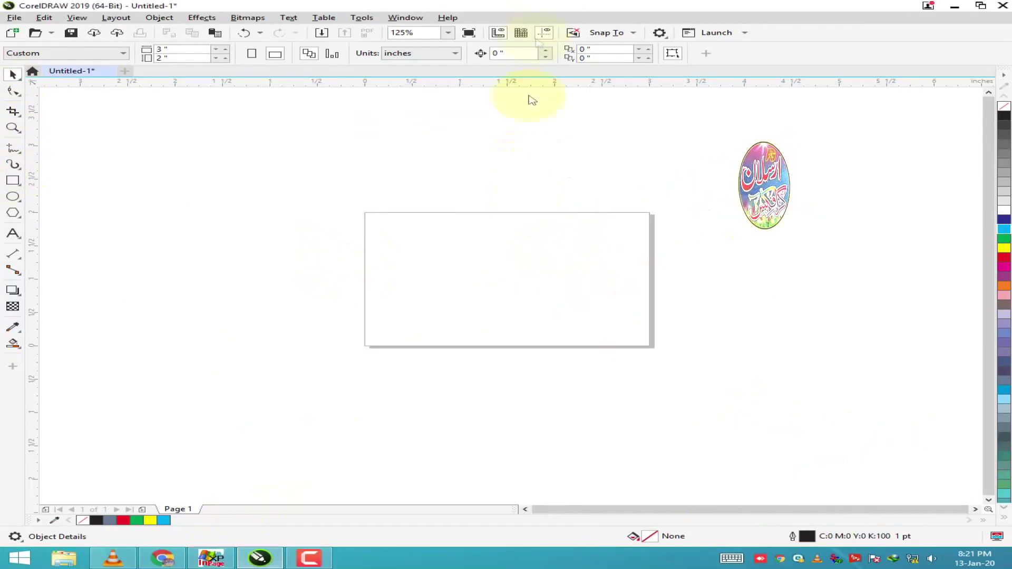
scroll(531, 206, "up", 1)
scroll(355, 183, "down", 3)
right_click(355, 183)
left_click(412, 269)
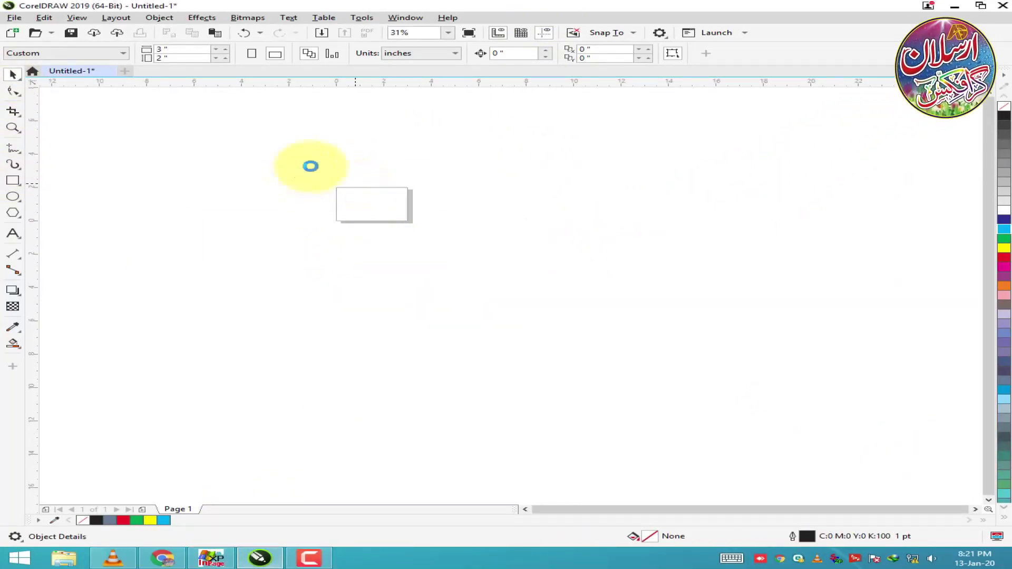
Step: Scale the pasted Urdu text group proportionally to 12 percent
left_click_drag(233, 49, 190, 49)
type("12")
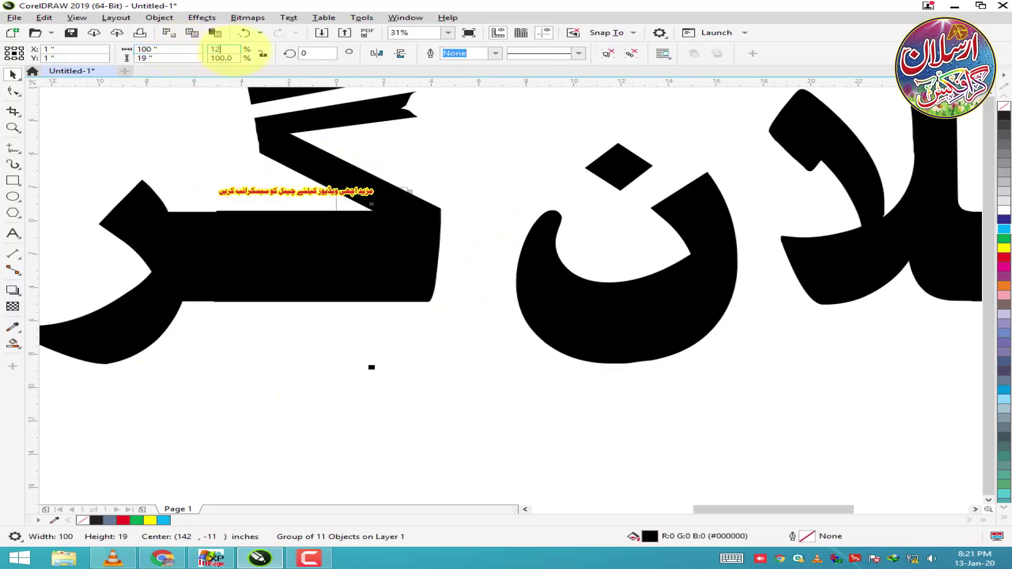
key("Return")
scroll(371, 220, "up", 2)
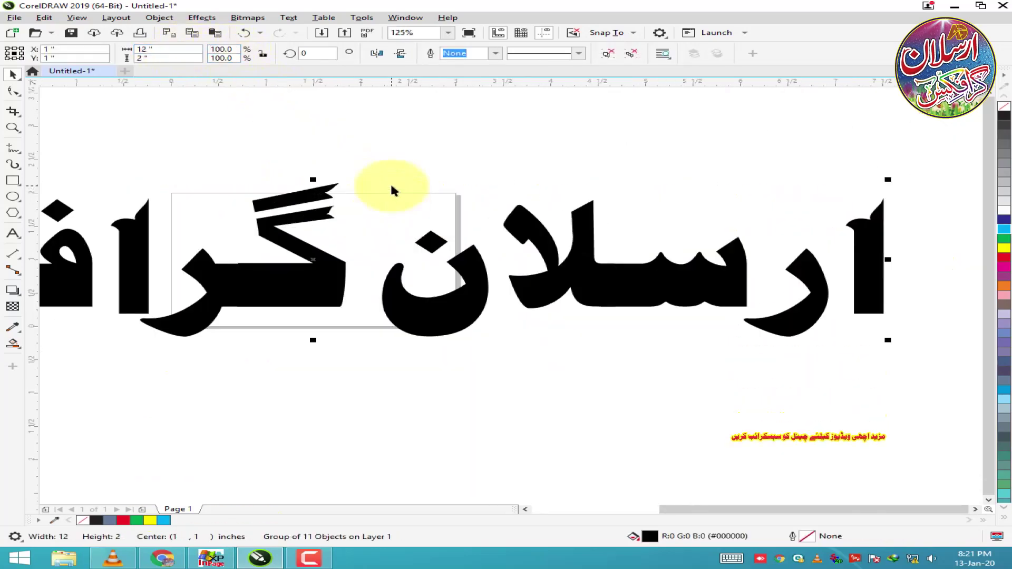
Step: Shrink the text group freehand to about 2 inches wide and place it inside the page
scroll(390, 181, "down", 1)
left_click_drag(644, 265, 414, 167)
scroll(370, 230, "up", 2)
scroll(390, 231, "down", 1)
scroll(278, 153, "up", 1)
left_click_drag(595, 216, 627, 242)
scroll(414, 127, "up", 1)
scroll(446, 188, "down", 1)
Step: Duplicate the text just above the original and convert the upper copy to curves
right_click(519, 150)
left_click_drag(518, 236, 519, 149)
left_click_drag(168, 104, 716, 207)
right_click(401, 159)
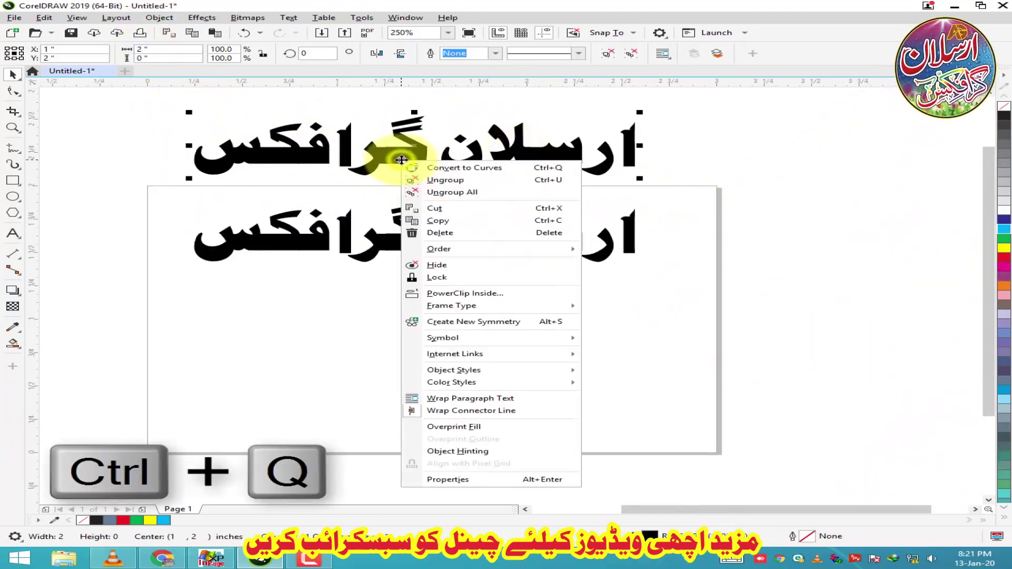
left_click(446, 165)
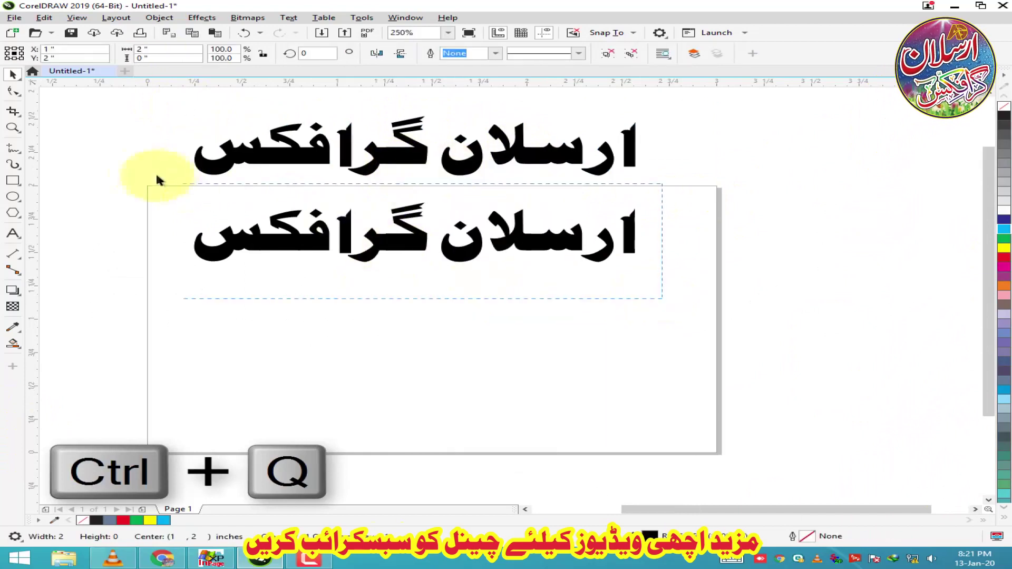
Step: Convert the lower text to curves and ungroup it into separate letter shapes
left_click(389, 235)
right_click(388, 221)
left_click(437, 229)
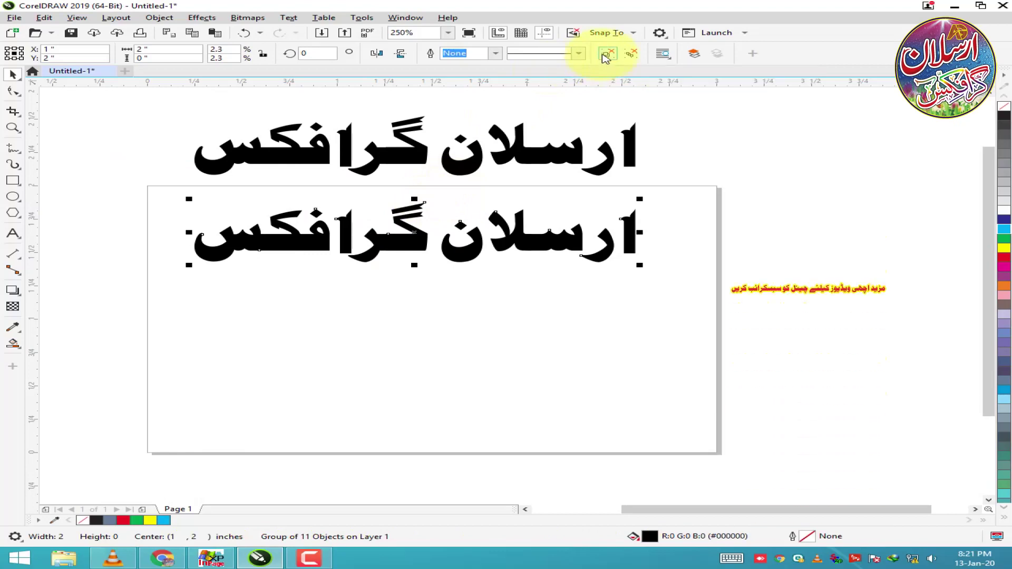
key("ctrl+u")
Step: Combine the ungrouped letters into one curve and place it below the page, enlarged to about 5 inches wide
left_click(406, 237)
scroll(395, 215, "up", 2)
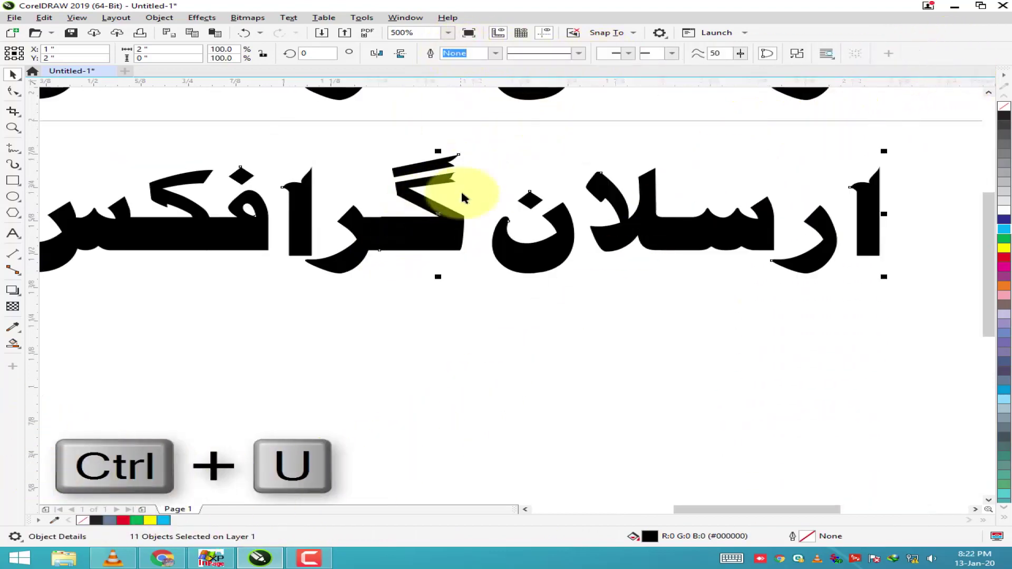
scroll(462, 197, "down", 2)
left_click_drag(452, 225, 464, 289)
scroll(334, 176, "down", 4)
left_click_drag(389, 200, 390, 262)
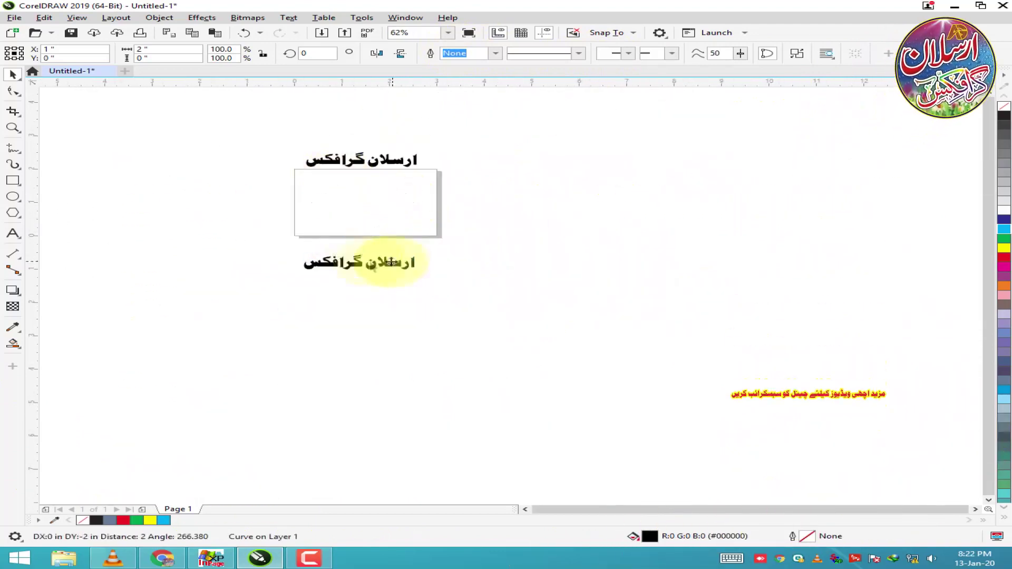
scroll(361, 258, "up", 1)
left_click_drag(472, 283, 562, 301)
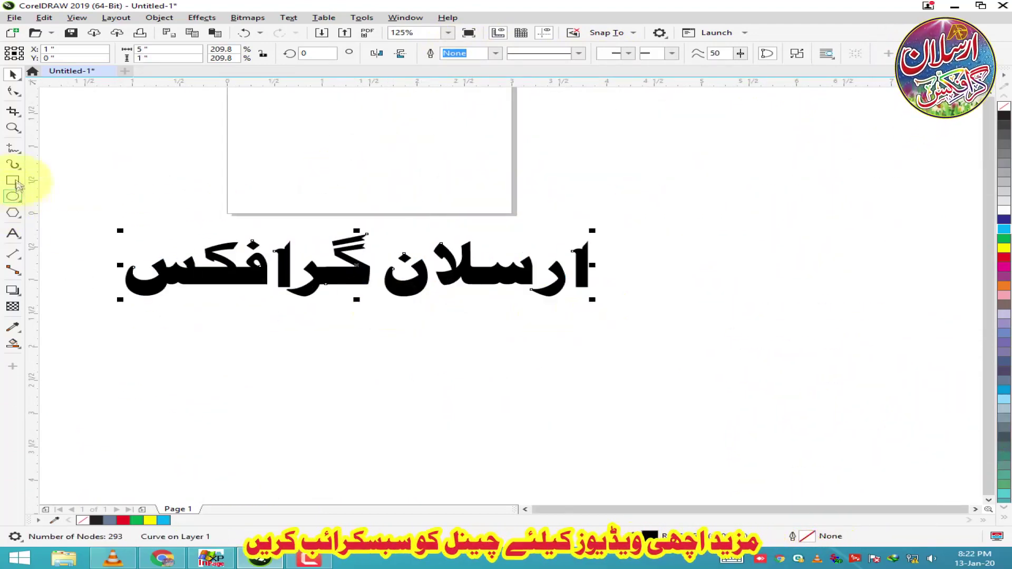
Step: Draw a rectangle about 6 by 1 inches around the enlarged text
left_click_drag(100, 224, 389, 295)
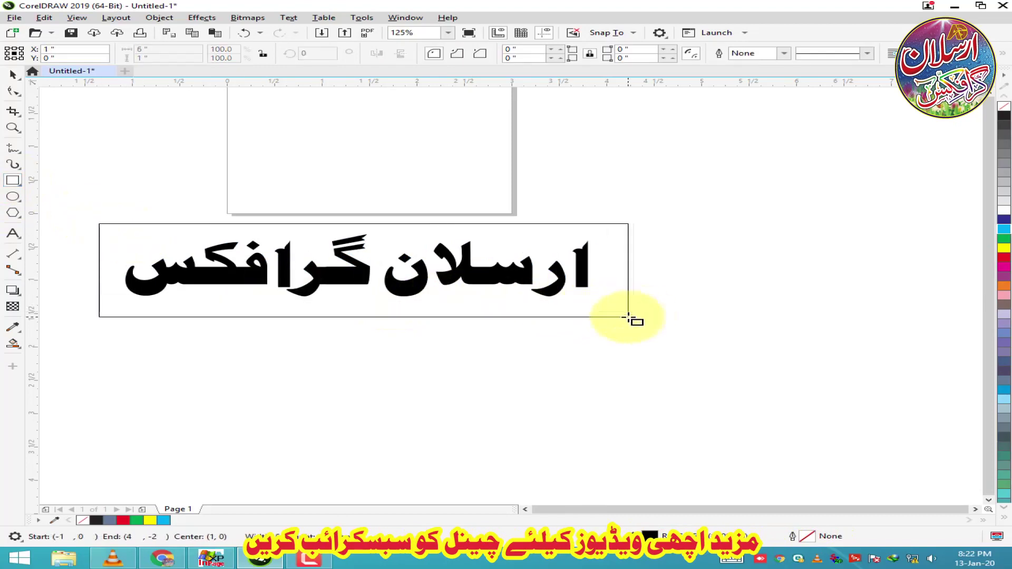
left_click_drag(628, 313, 627, 313)
scroll(290, 232, "up", 1)
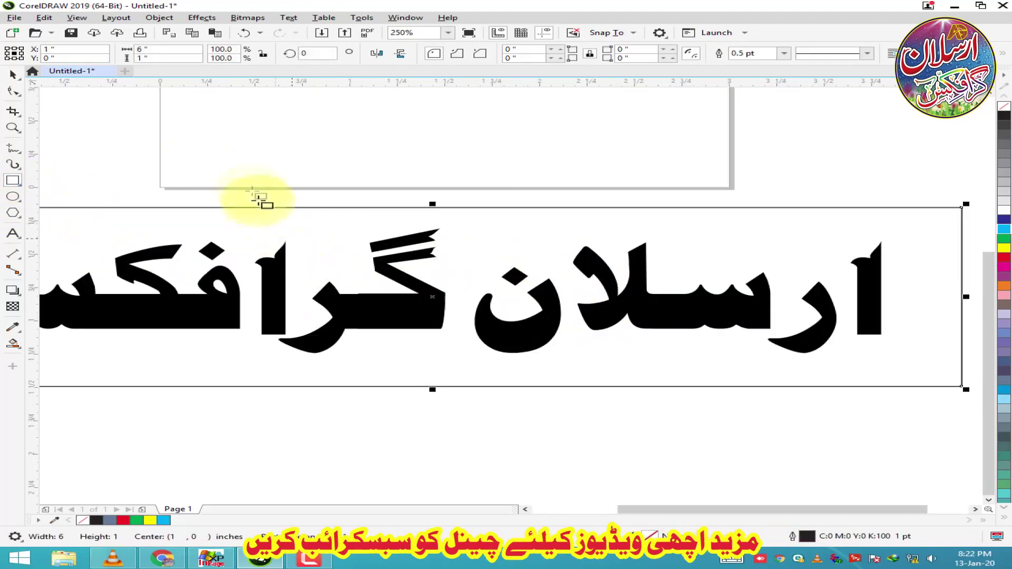
scroll(226, 197, "down", 1)
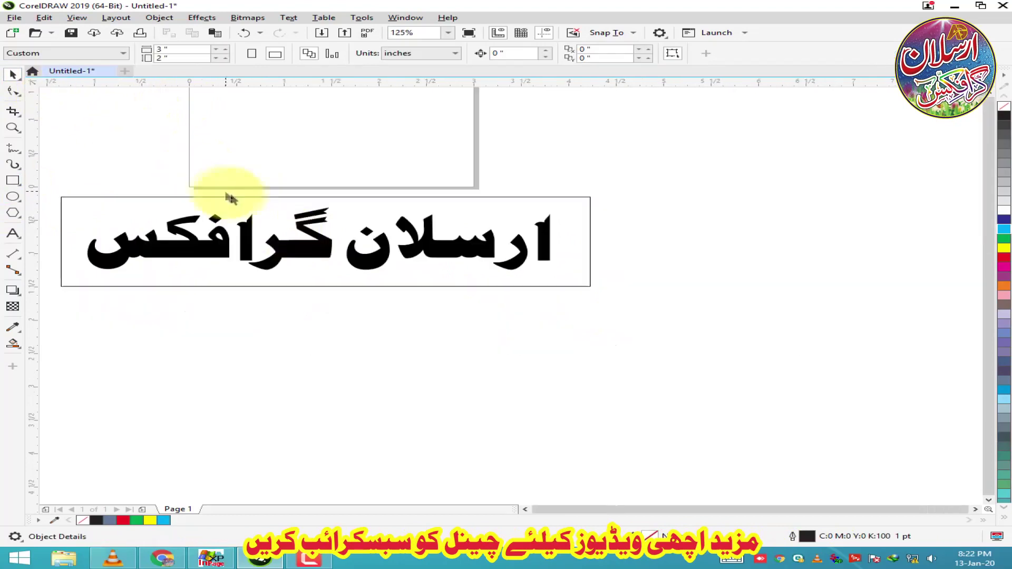
left_click(305, 251)
left_click(306, 251)
left_click_drag(305, 251, 316, 293)
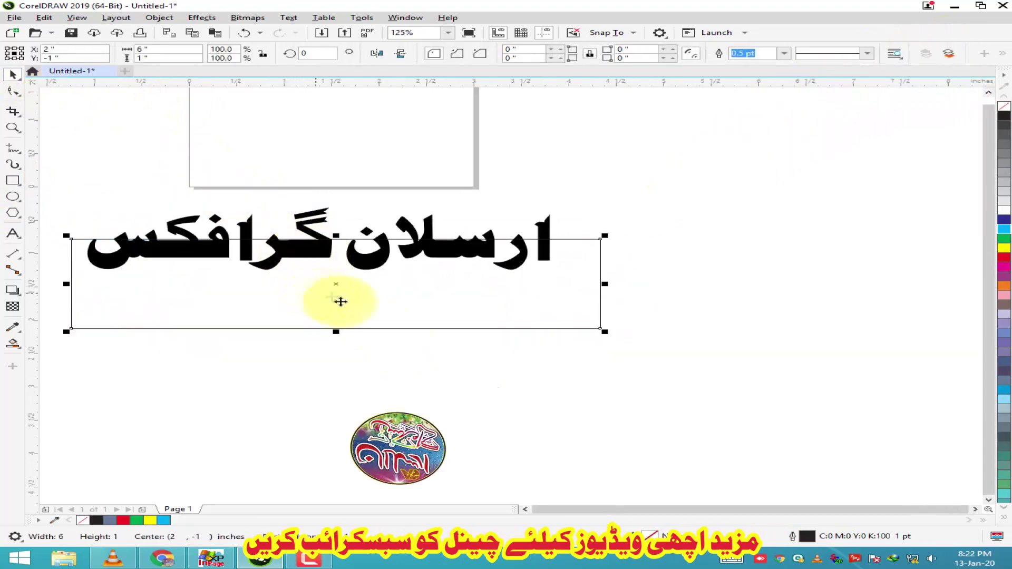
key("ctrl+z")
Step: Bring the text curve to the front of the rectangle and leave the text selected
left_click(338, 345)
double_click(477, 255)
left_click(449, 298)
left_click(452, 250)
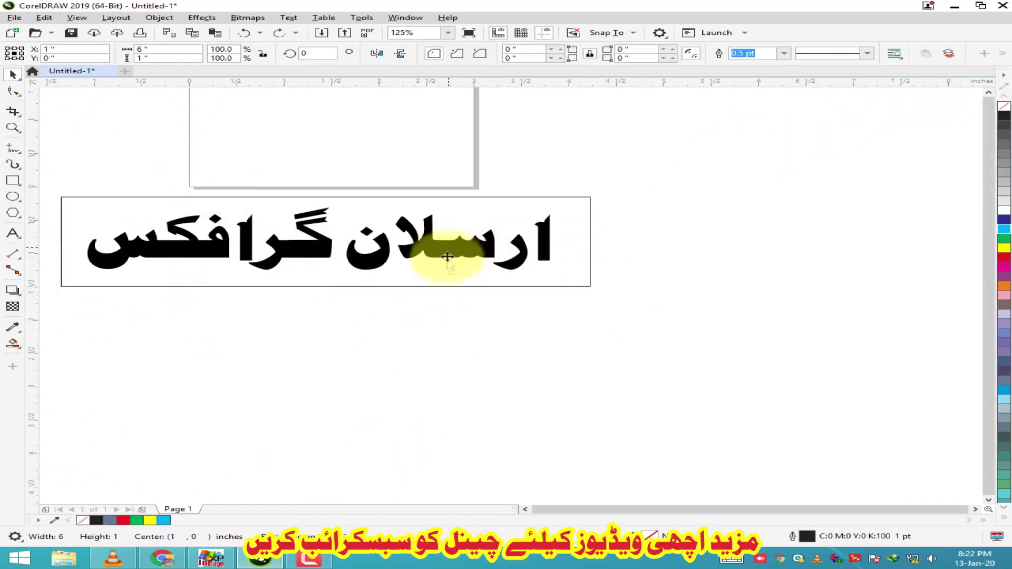
key("shift+Page_Up")
left_click_drag(606, 185, 78, 336)
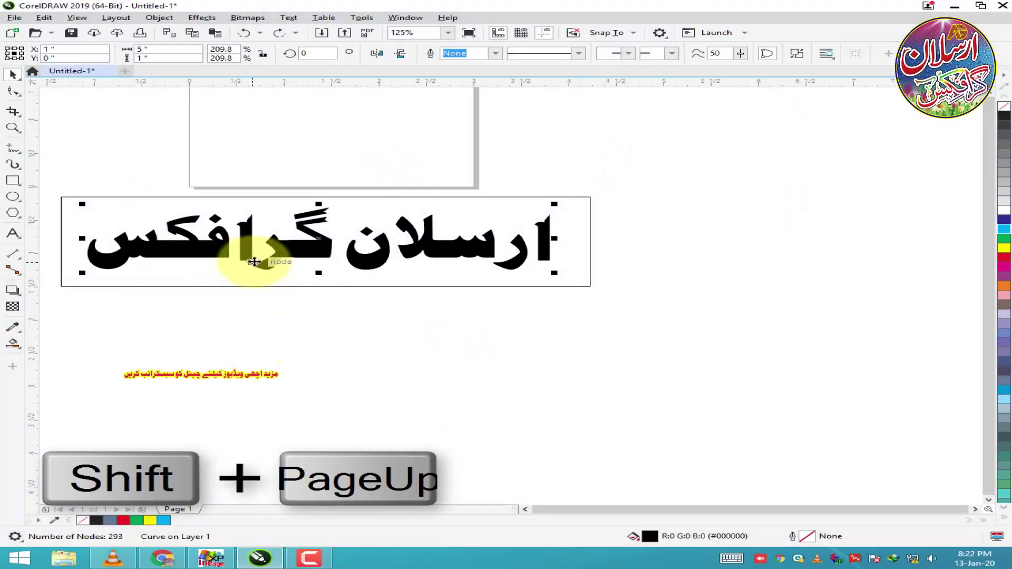
left_click(395, 316)
left_click(434, 237)
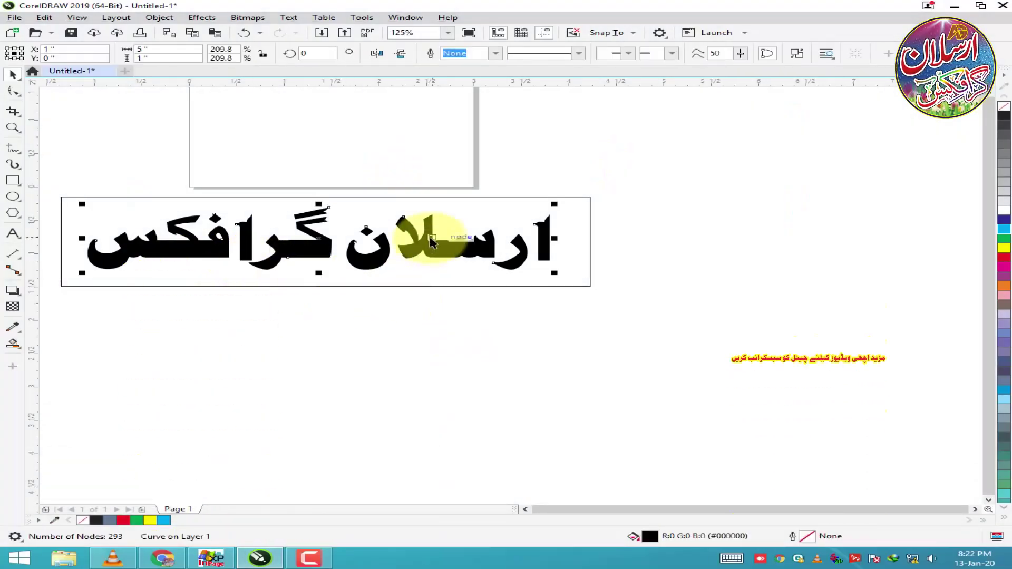
Step: Combine the text and the rectangle into one cut-out shape and fill it with black
scroll(407, 223, "up", 1)
left_click_drag(491, 280, 514, 232)
key("ctrl+z")
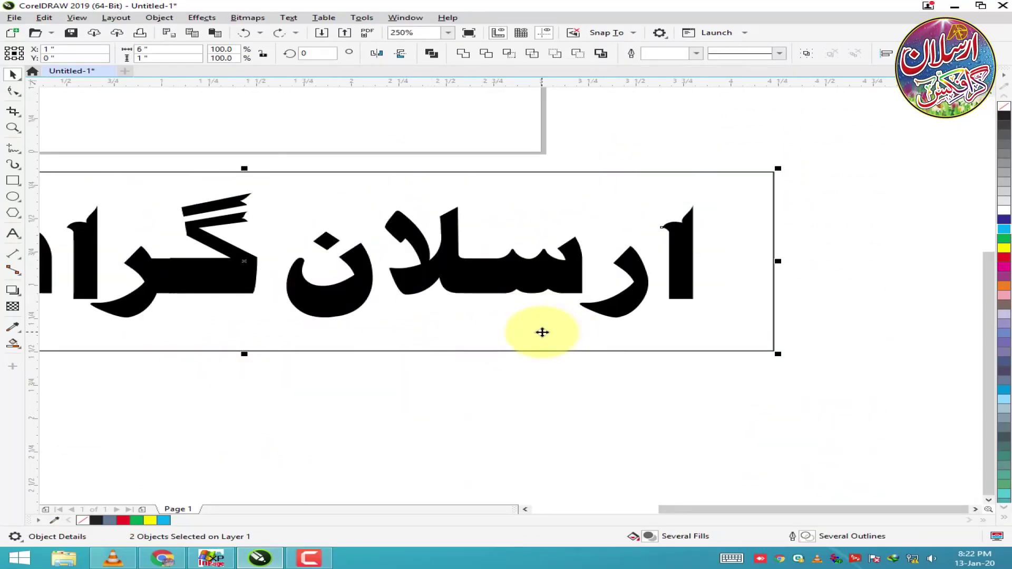
key("ctrl+l")
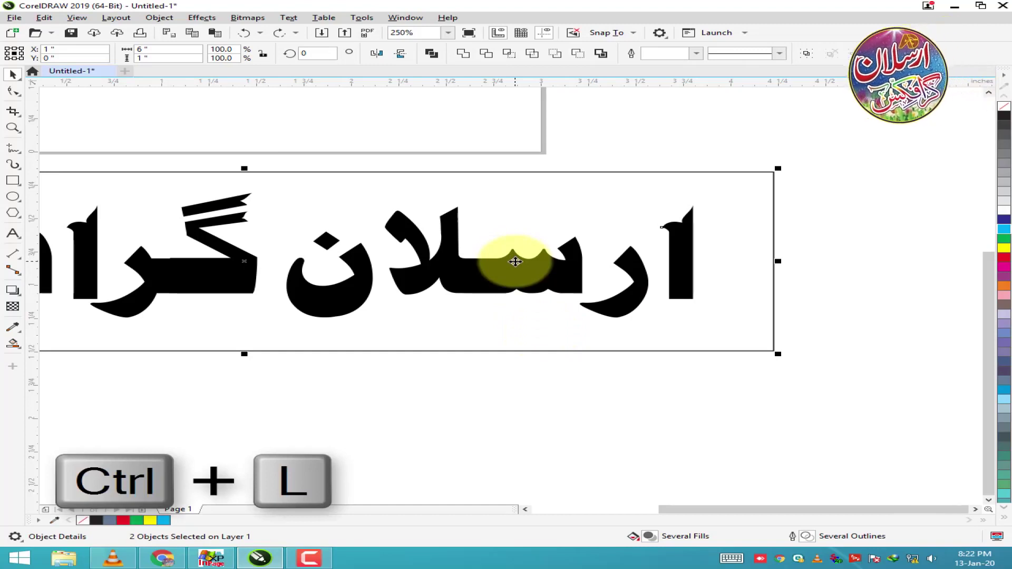
scroll(556, 238, "down", 1)
scroll(297, 208, "up", 1)
scroll(298, 207, "down", 1)
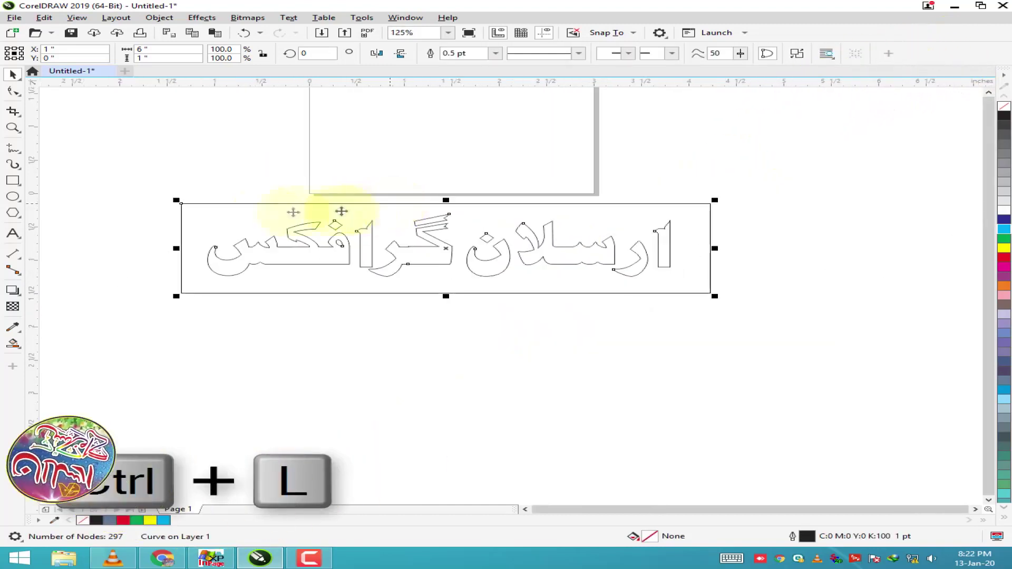
left_click(1004, 116)
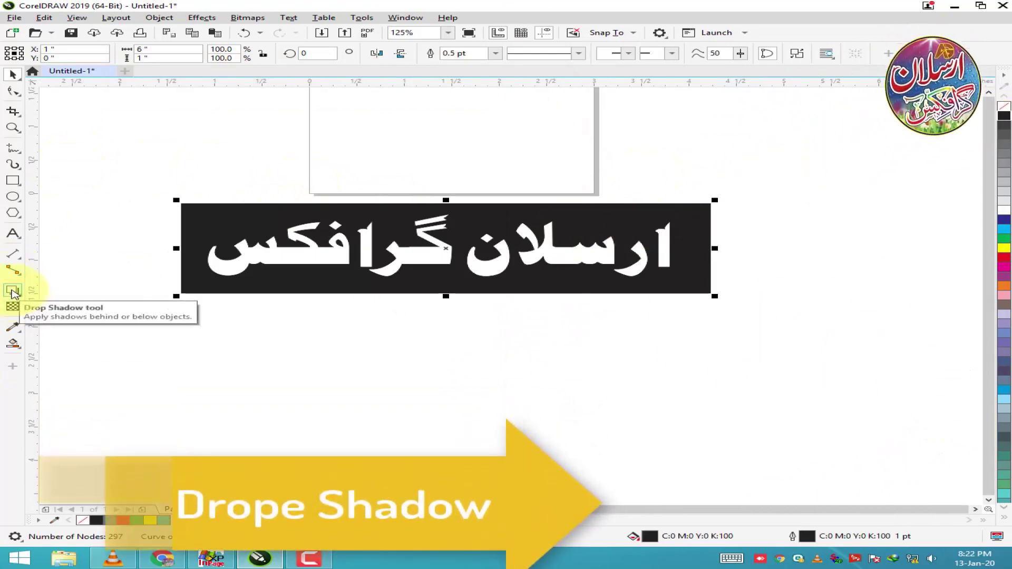
Step: Apply a drop shadow to the black cut-out shape, running straight down from its upper edge to its lower edge
left_click(13, 290)
scroll(429, 204, "up", 1)
left_click_drag(411, 197, 412, 377)
scroll(480, 237, "down", 1)
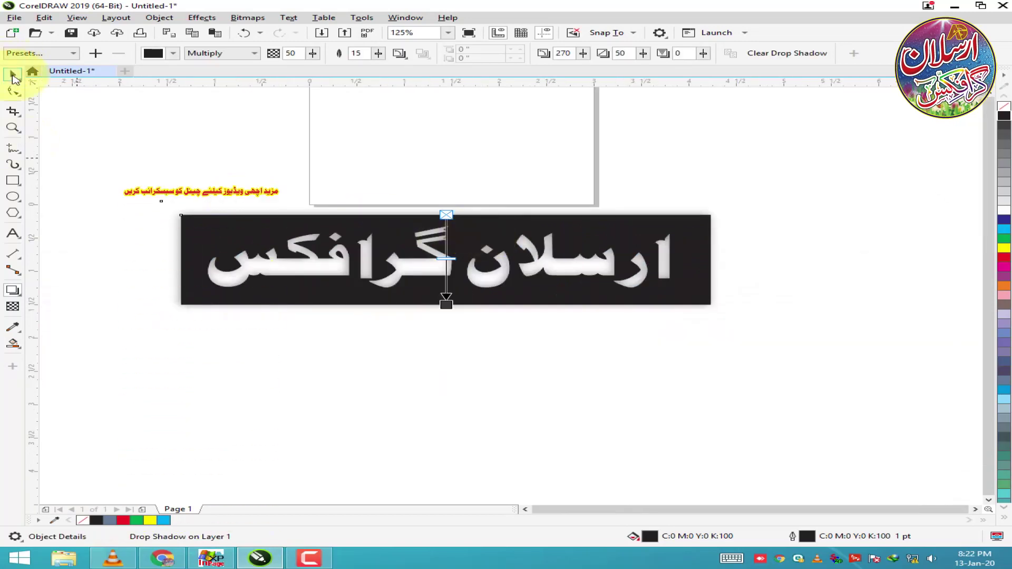
Step: Switch the drop shadow's merge mode to Normal and back to Multiply
left_click(228, 54)
left_click(219, 60)
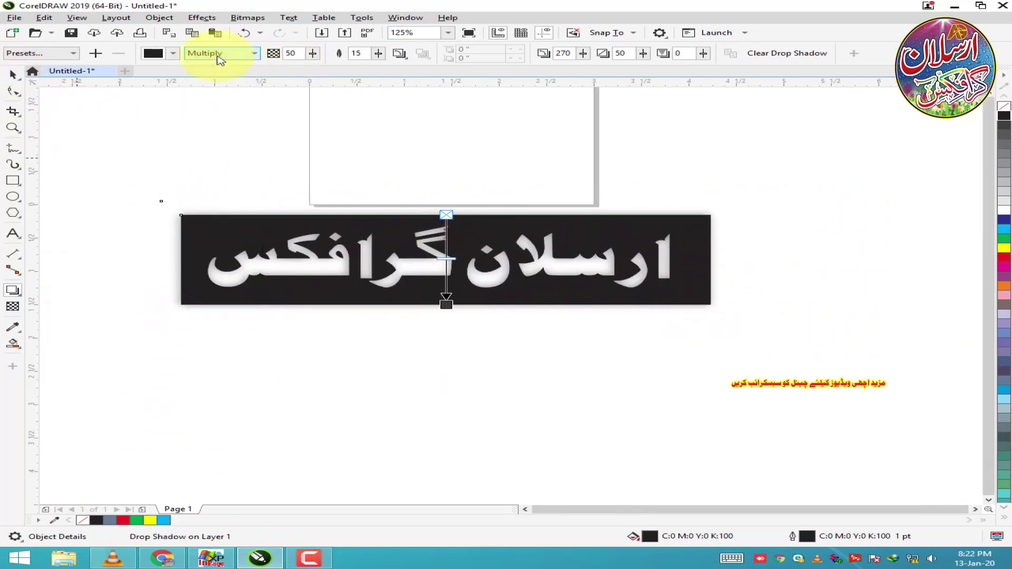
left_click(244, 55)
left_click(225, 62)
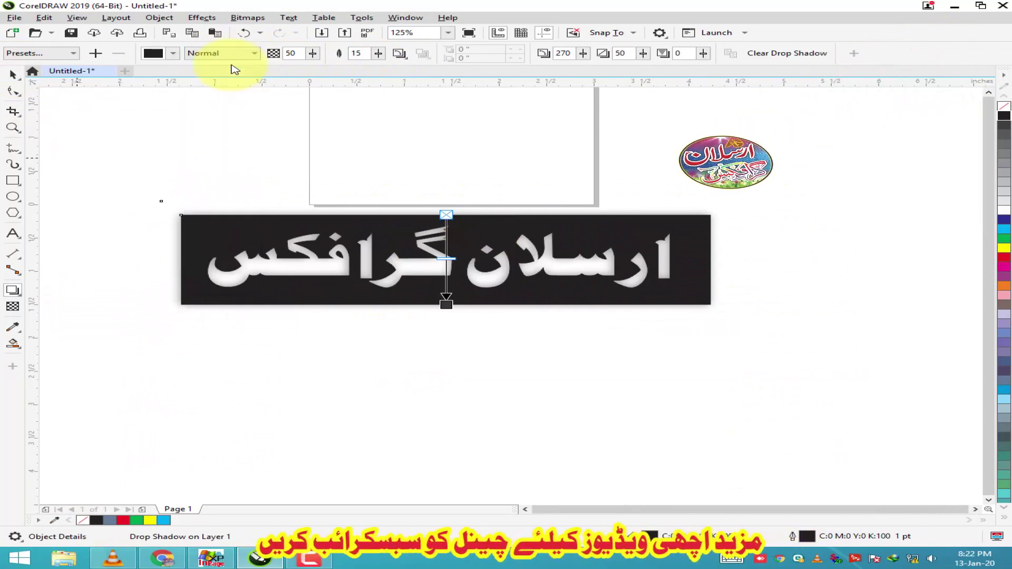
left_click(221, 60)
left_click(224, 101)
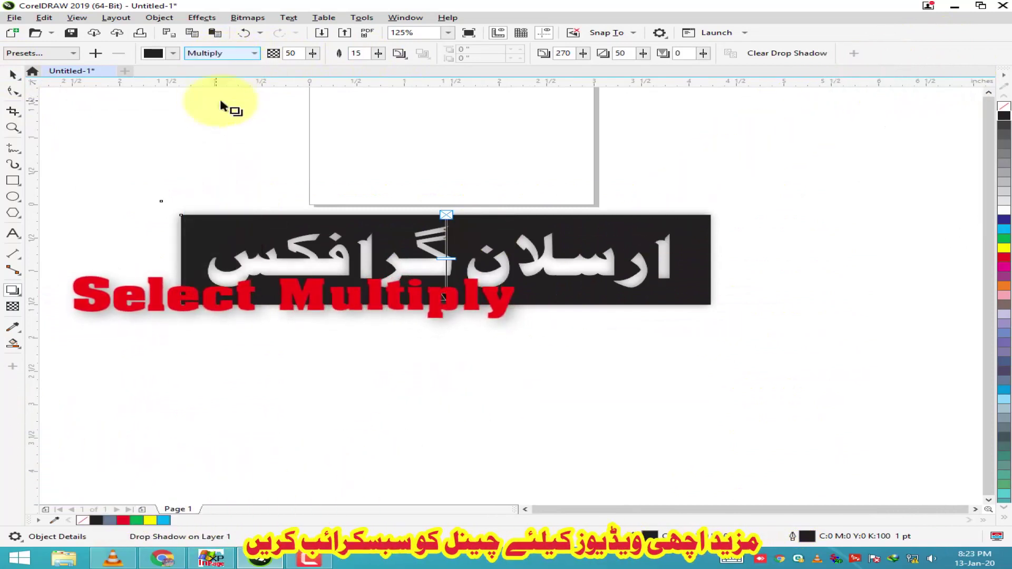
Step: Set the drop shadow's feather direction to Outside and its merge mode to Normal, then deselect the shape
scroll(305, 101, "up", 1)
left_click(400, 53)
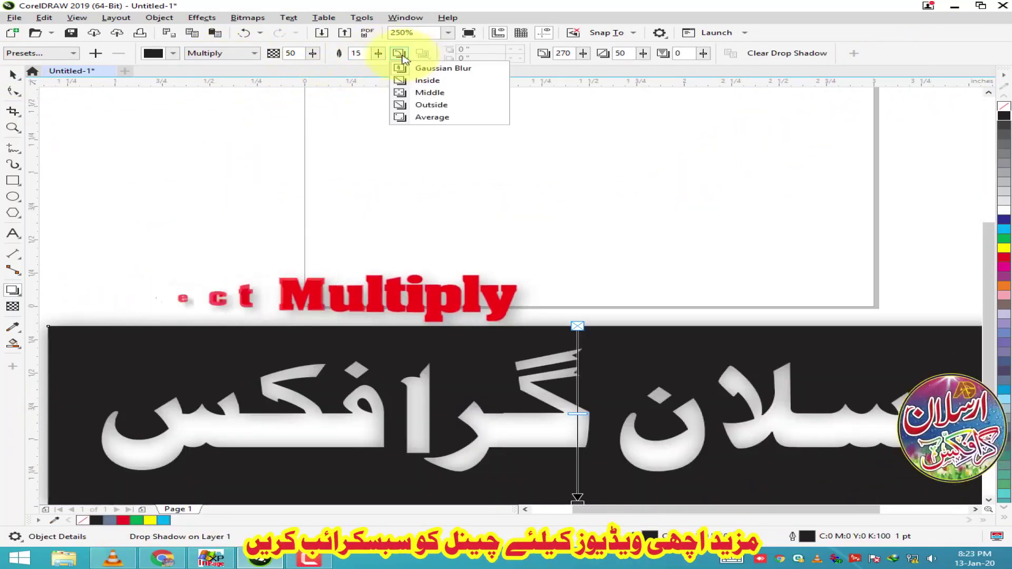
left_click(398, 104)
left_click(224, 55)
left_click(224, 63)
scroll(290, 120, "down", 1)
scroll(400, 221, "up", 1)
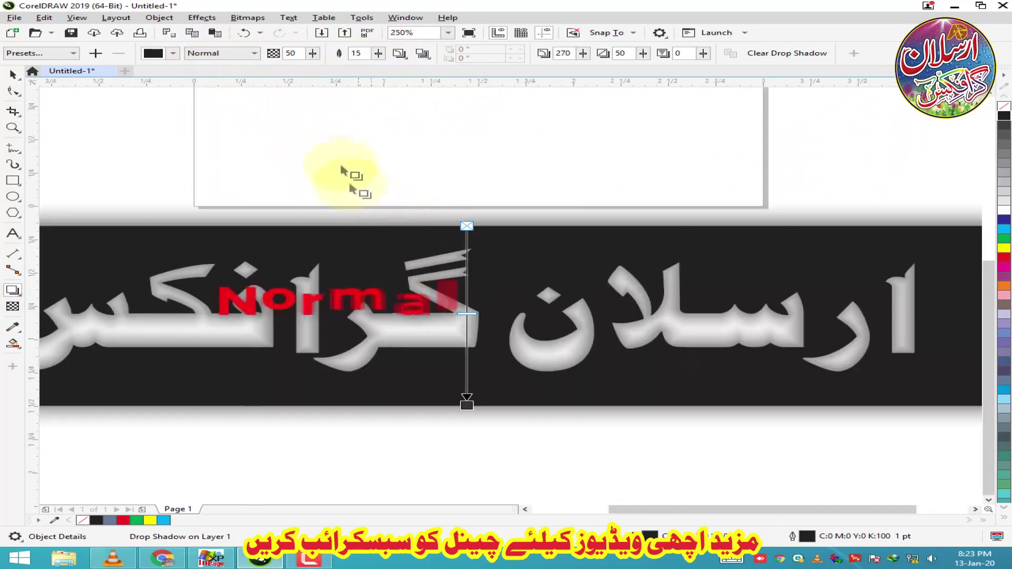
scroll(355, 194, "down", 1)
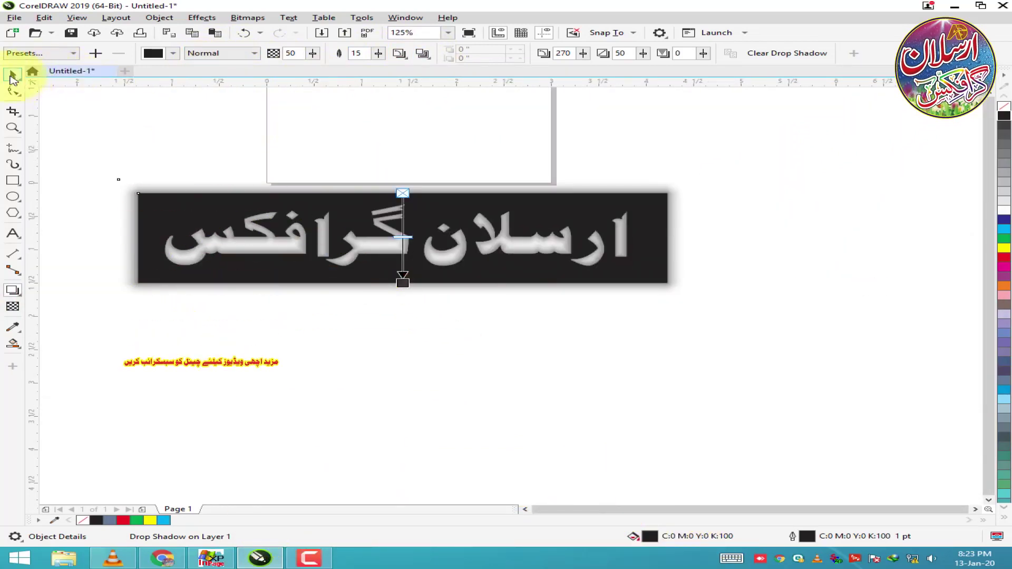
left_click(12, 75)
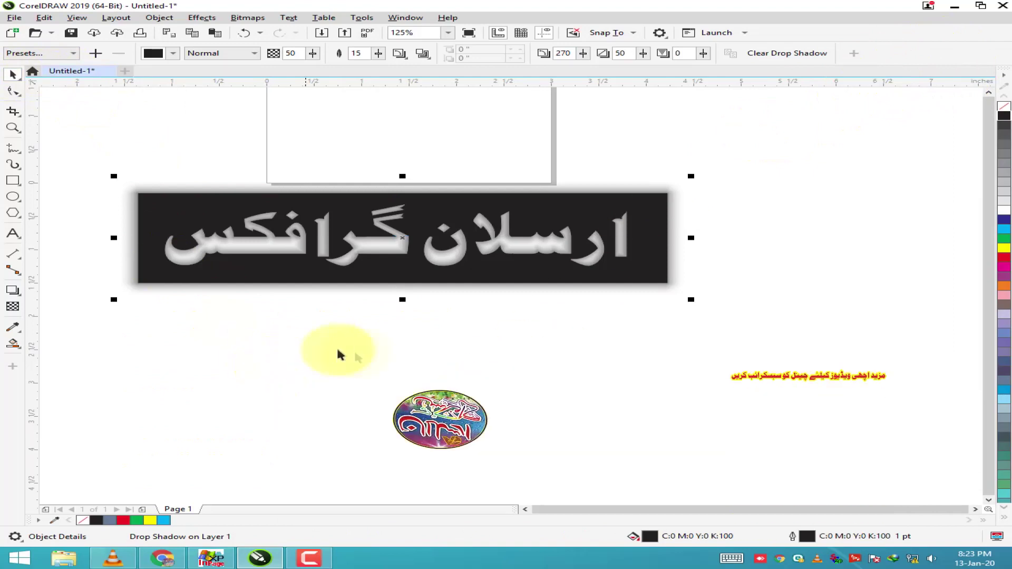
left_click(360, 353)
Step: Fill every cut-out letter and dot of the Urdu text with blue-grey using the Smart Fill tool
left_click(13, 343)
left_click(120, 361)
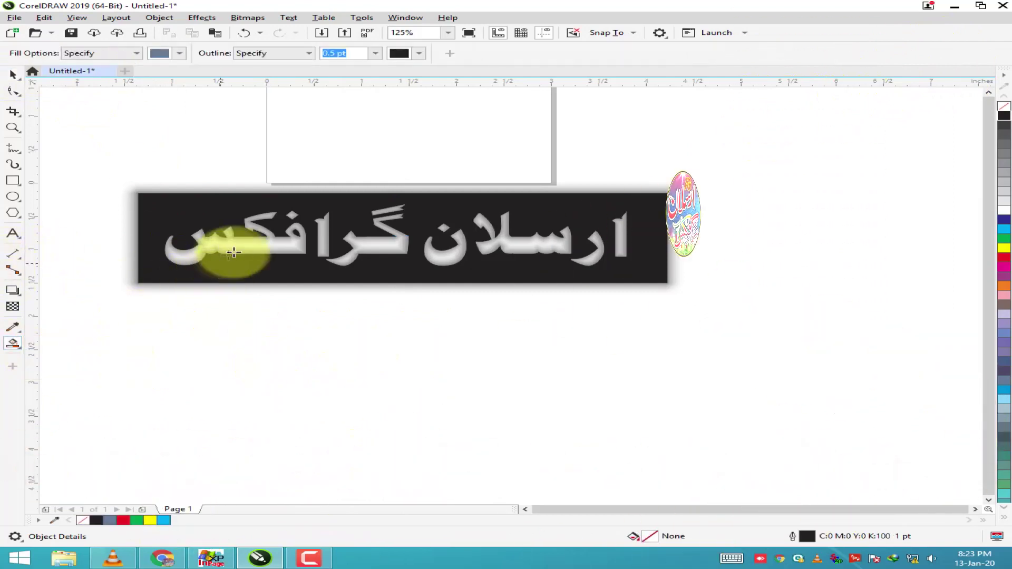
left_click(255, 240)
scroll(305, 203, "up", 4)
left_click(350, 178)
left_click(477, 215)
left_click(598, 294)
scroll(214, 184, "down", 1)
scroll(394, 160, "up", 1)
left_click(551, 187)
scroll(274, 150, "down", 1)
left_click(519, 259)
left_click(526, 204)
left_click(625, 214)
left_click(774, 235)
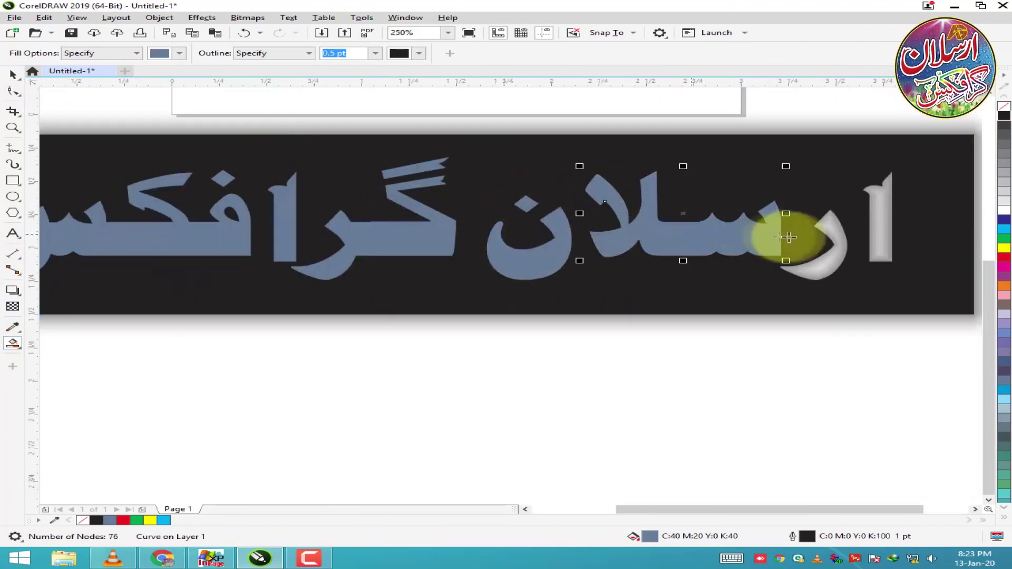
left_click(838, 255)
left_click(880, 232)
Step: Group all the blue-grey filled letters and dots of the Urdu text into one object
left_click(12, 75)
left_click(675, 272)
left_click(627, 295, "shift")
left_click(506, 277, "shift")
left_click(347, 297, "shift")
left_click(325, 241, "shift")
scroll(541, 234, "down", 1)
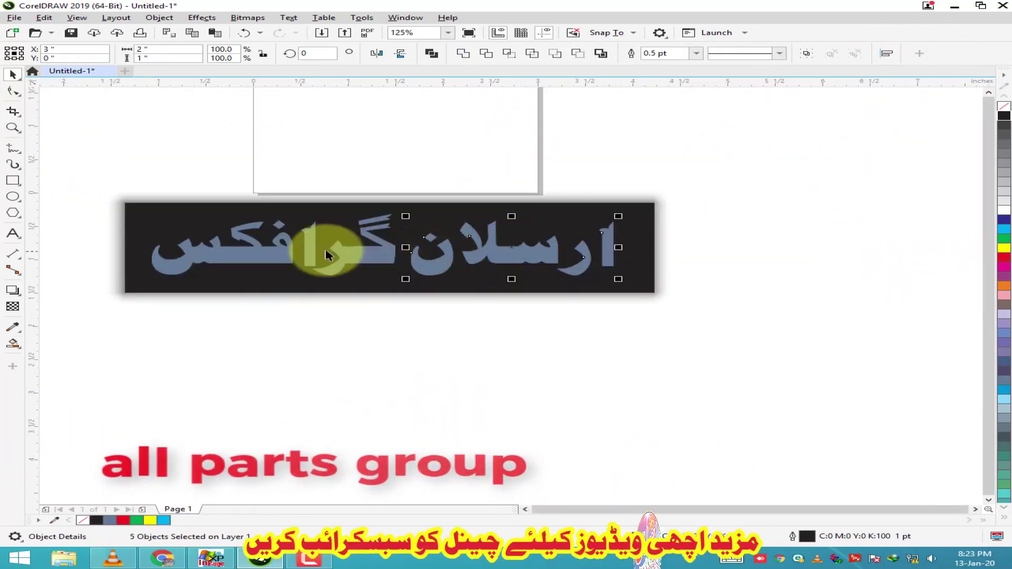
scroll(340, 253, "up", 1)
left_click(410, 262, "shift")
left_click(405, 190, "shift")
left_click(289, 244, "shift")
left_click(208, 255, "shift")
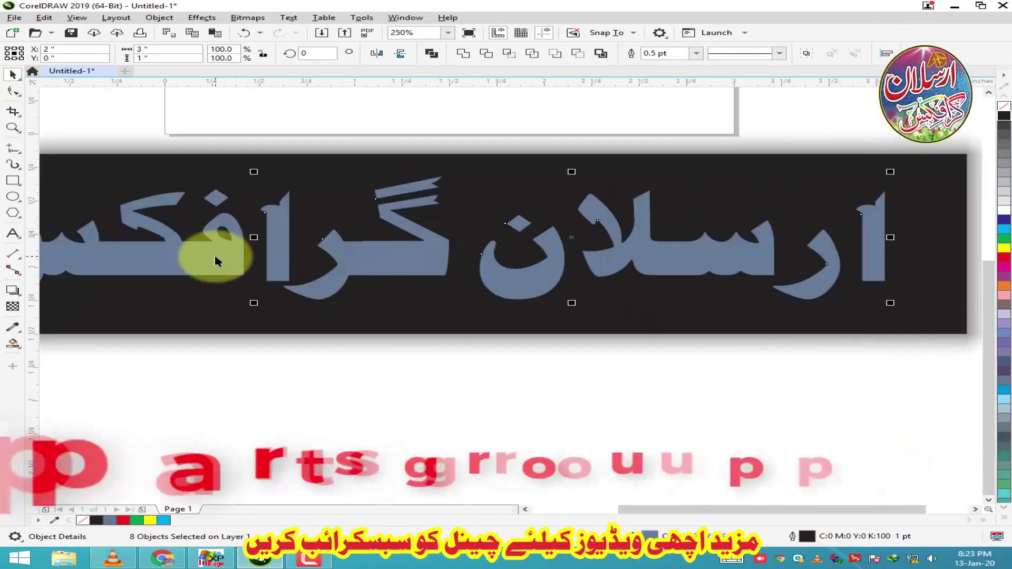
scroll(436, 216, "down", 1)
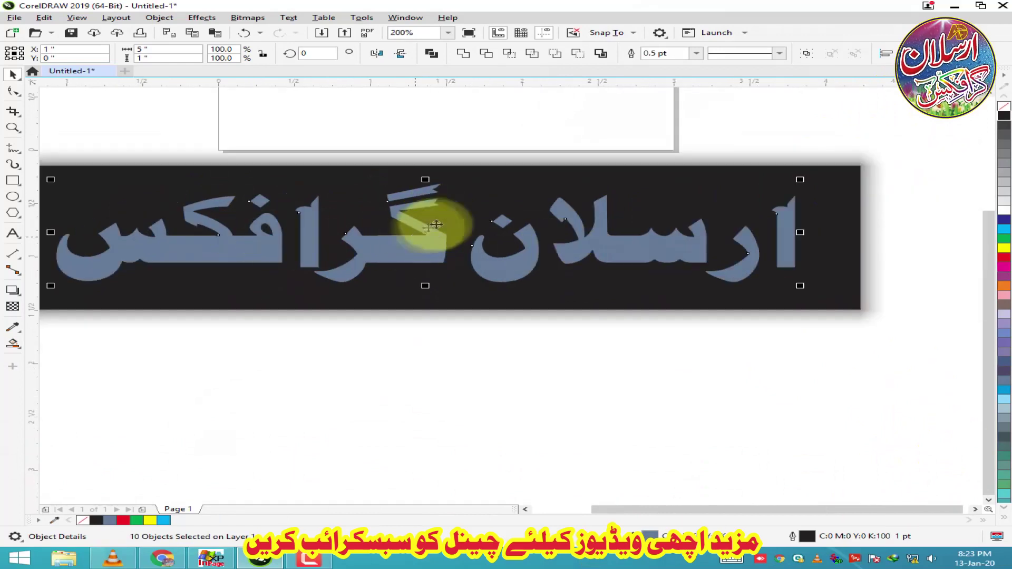
right_click(374, 247)
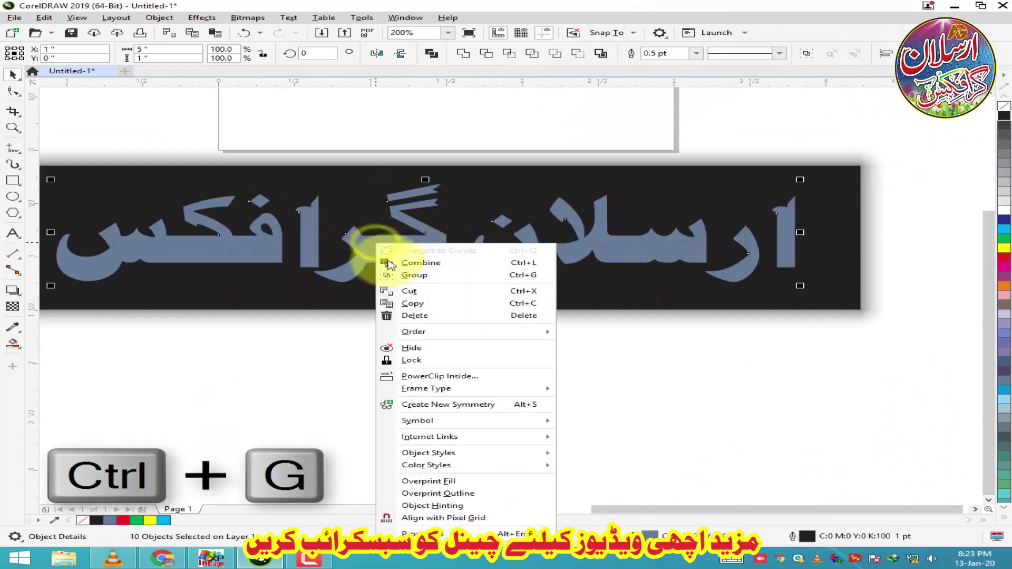
left_click(420, 276)
left_click_drag(506, 266, 515, 310)
key("ctrl+z")
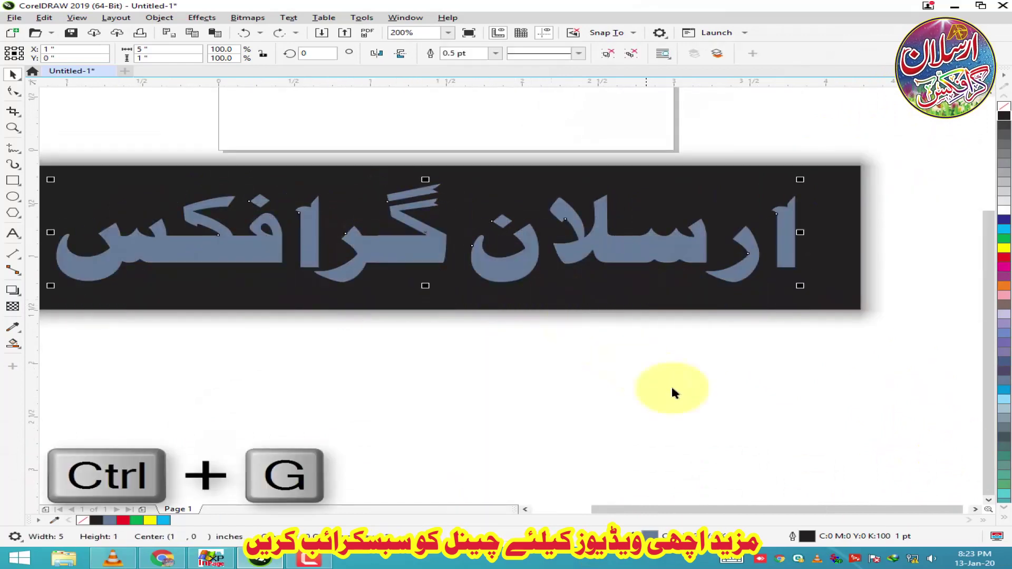
left_click(673, 393)
Step: PowerClip the black cut-out shape with its drop shadow inside the grouped blue-grey Urdu letters
right_click(838, 188)
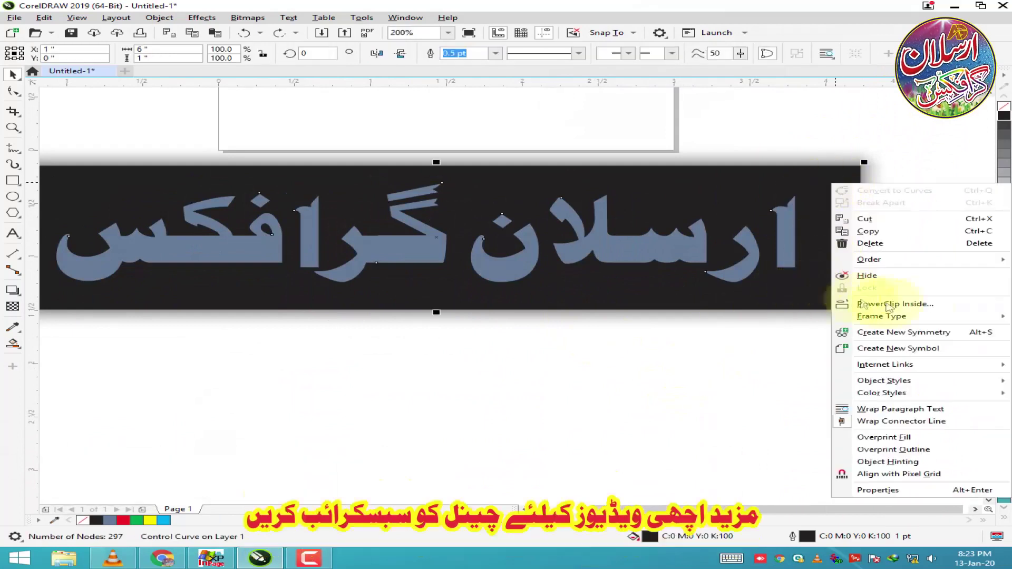
left_click(927, 235)
left_click(724, 269)
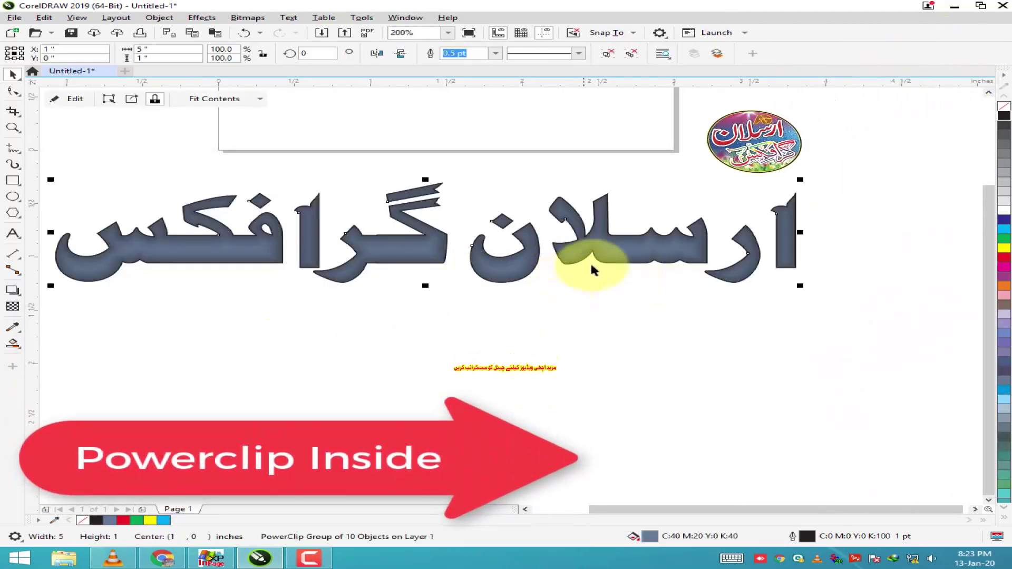
Step: Edit the PowerClip contents, remove the outline from the black cut-out shape and finish editing
double_click(515, 260)
left_click(501, 269)
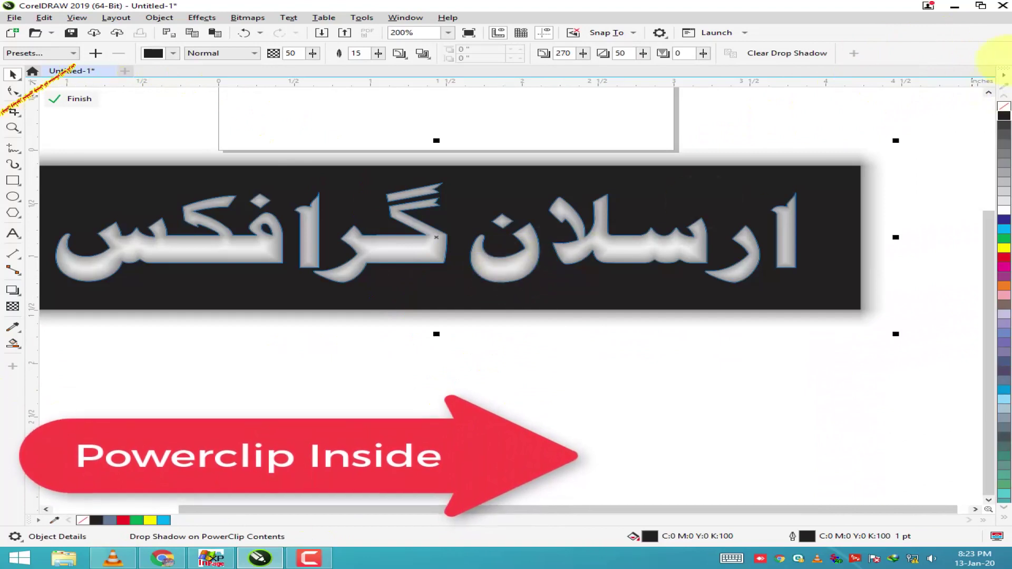
right_click(1004, 107)
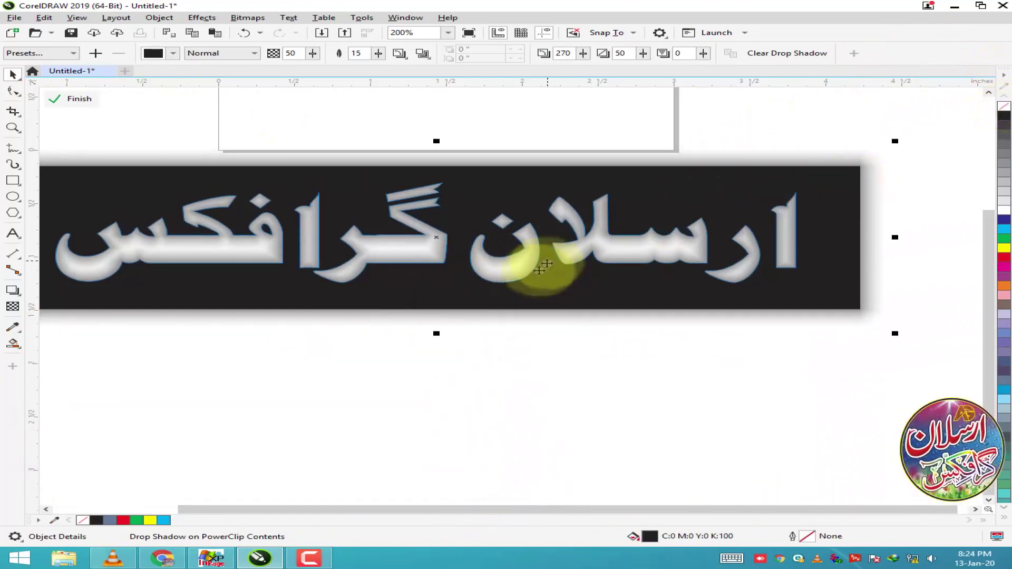
scroll(469, 242, "down", 1)
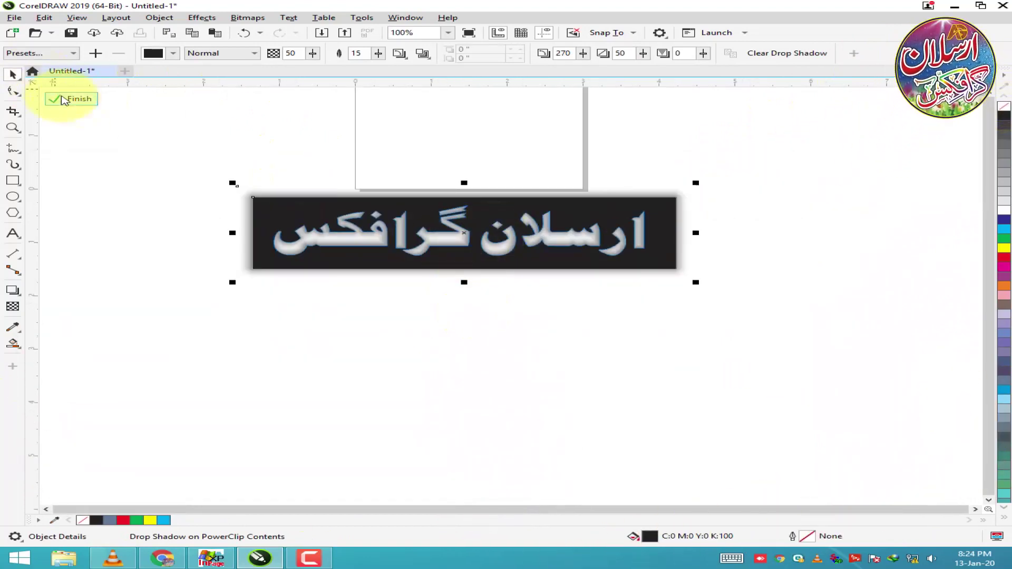
left_click(71, 98)
Step: Fill the PowerClipped Urdu lettering with red and give it a yellow outline
scroll(607, 240, "up", 1)
scroll(656, 189, "up", 1)
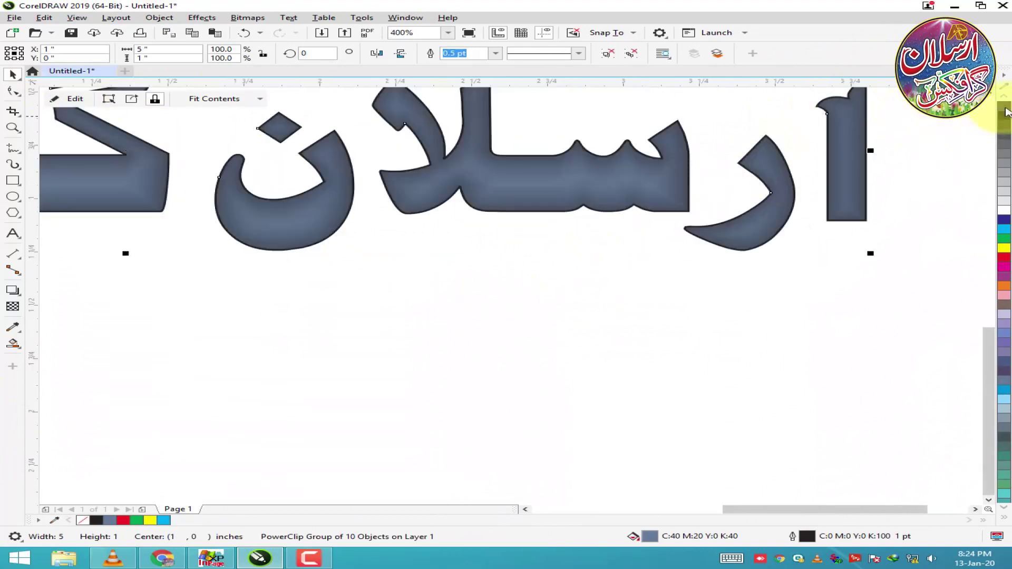
left_click(1004, 258)
right_click(1004, 247)
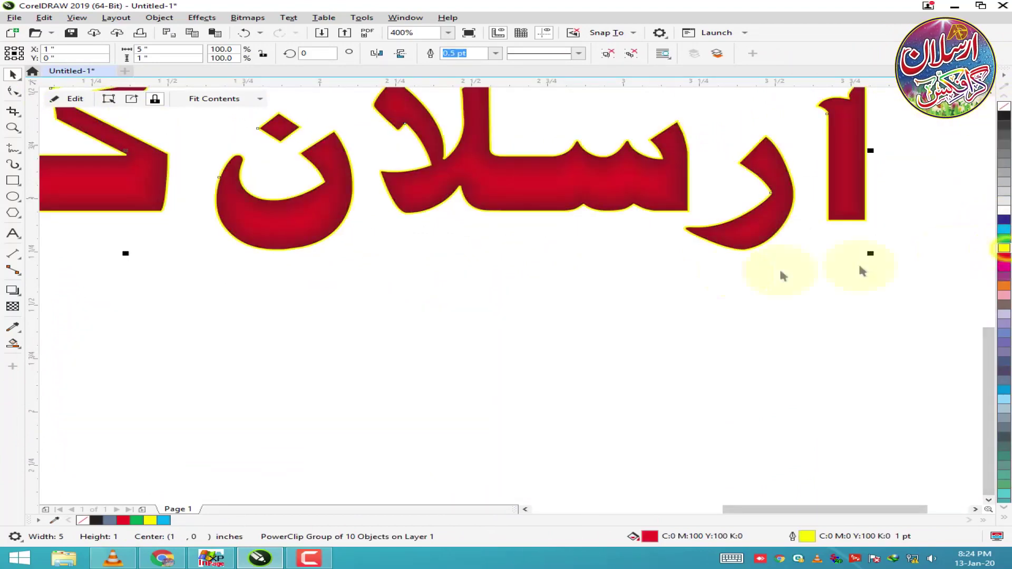
Step: Set the PowerClipped lettering's outline width to 3.0 pt, with Behind fill and Scale with object enabled
scroll(564, 245, "down", 1)
left_click(457, 124)
scroll(509, 218, "up", 1)
key("F12")
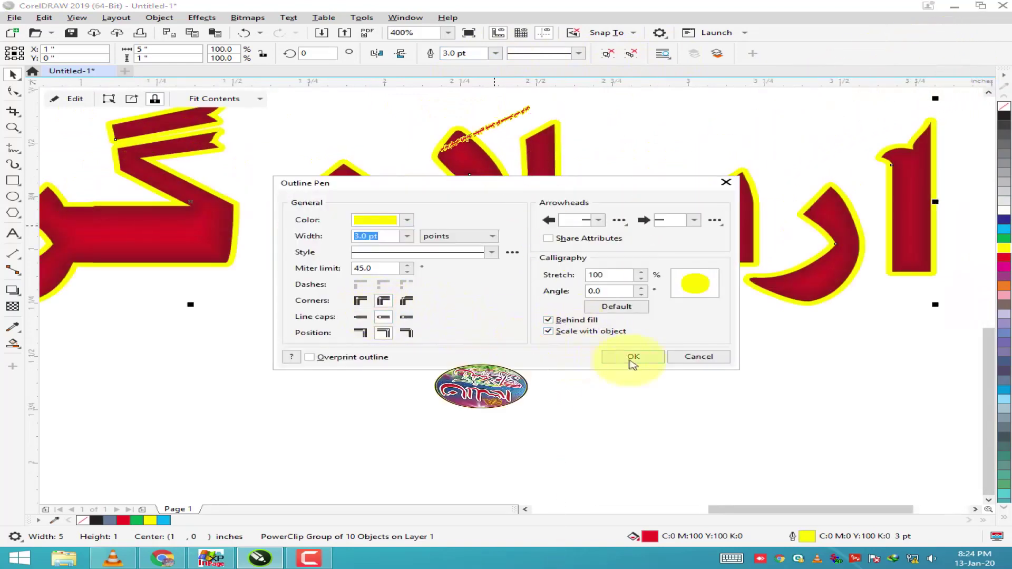
left_click(618, 360)
scroll(560, 242, "down", 2)
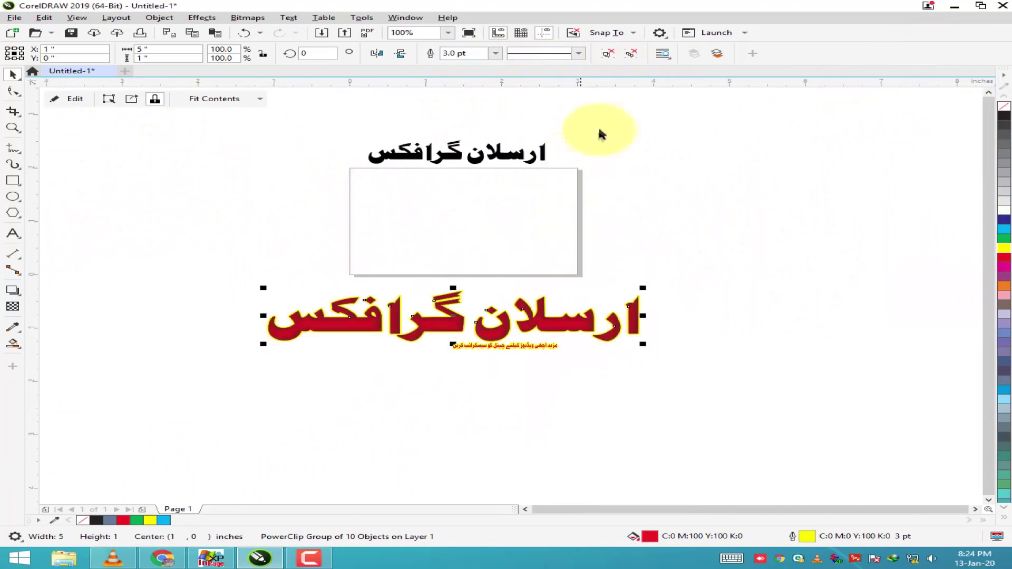
Step: Weld the pieces of the small black Urdu text and enlarge it to about 5 inches wide, just above the red lettering
left_click(395, 160)
left_click(609, 56)
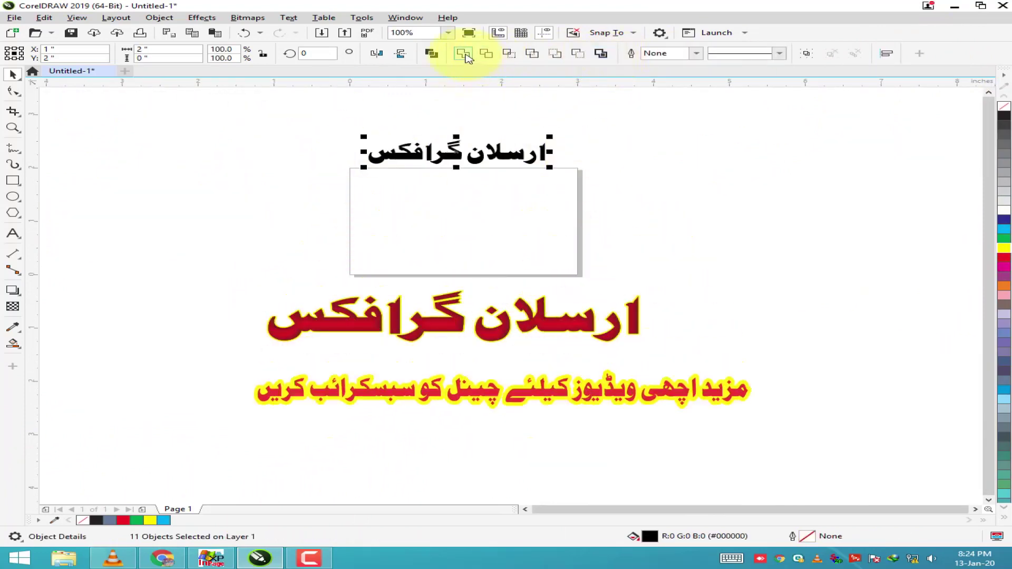
left_click(464, 54)
left_click_drag(551, 169, 646, 181)
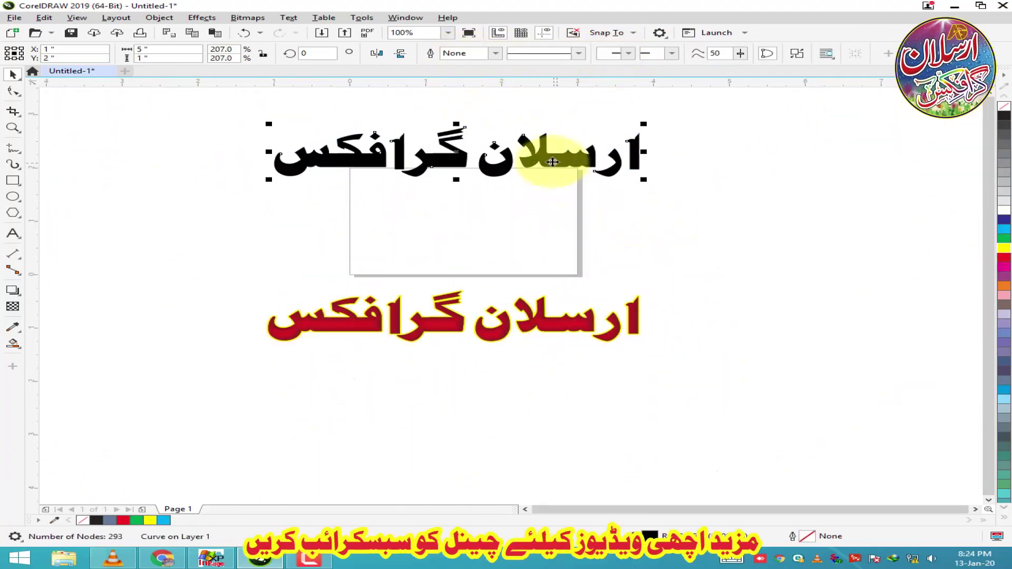
left_click_drag(543, 256, 543, 268)
Step: Fill the welded Urdu text with red and give it a yellow outline 2.0 pt wide
left_click(1004, 257)
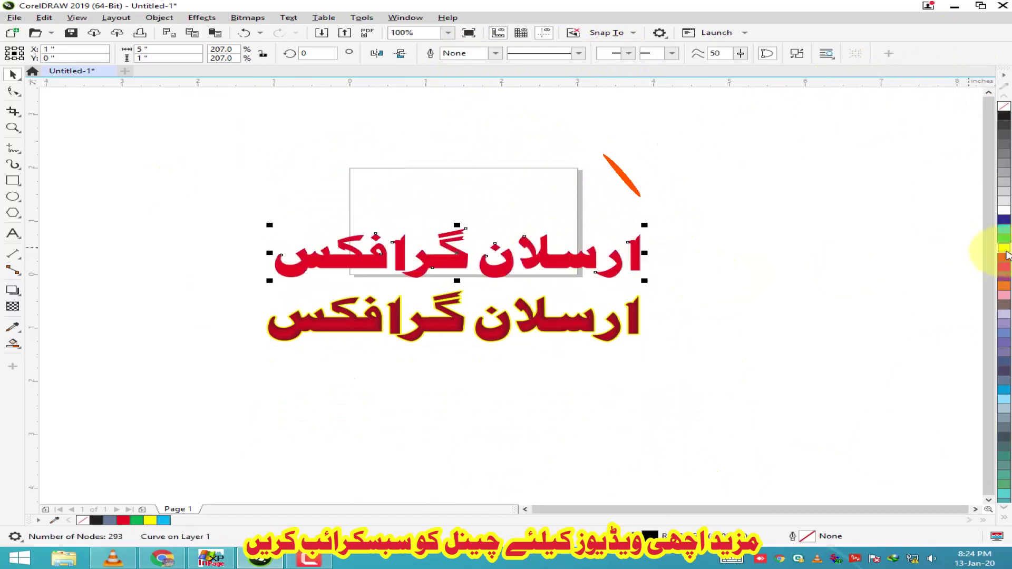
right_click(1007, 251)
key("F12")
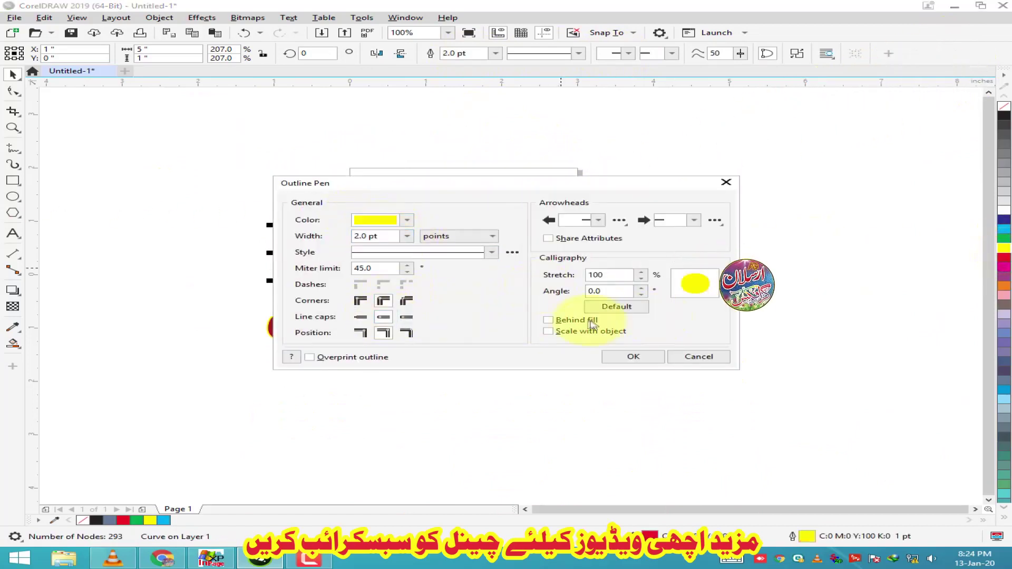
left_click(629, 357)
Step: Recolour the shaded PowerClip lettering below the flat red text with green and deselect it
scroll(466, 258, "up", 2)
scroll(472, 192, "down", 2)
scroll(488, 236, "up", 2)
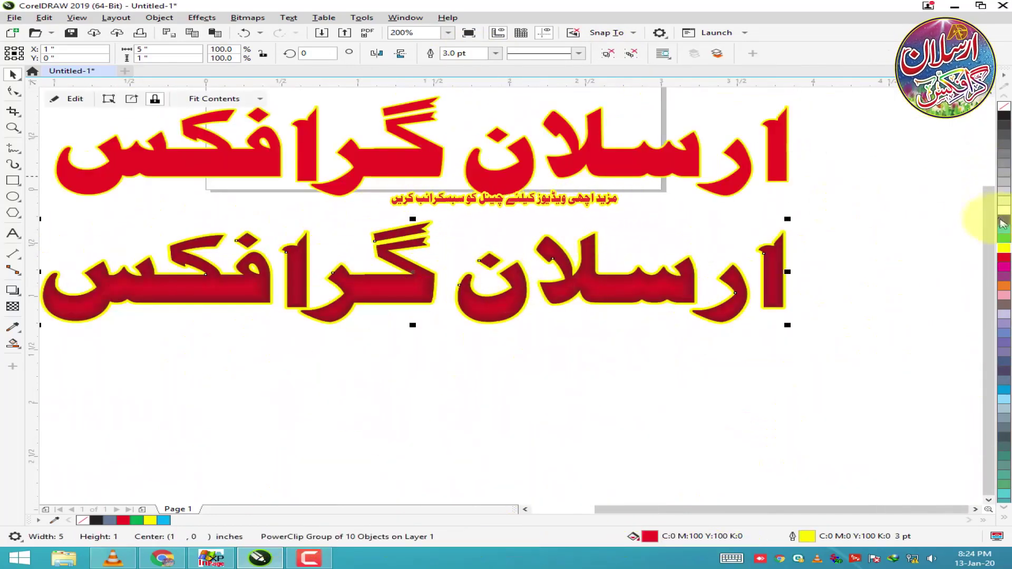
left_click(1007, 240)
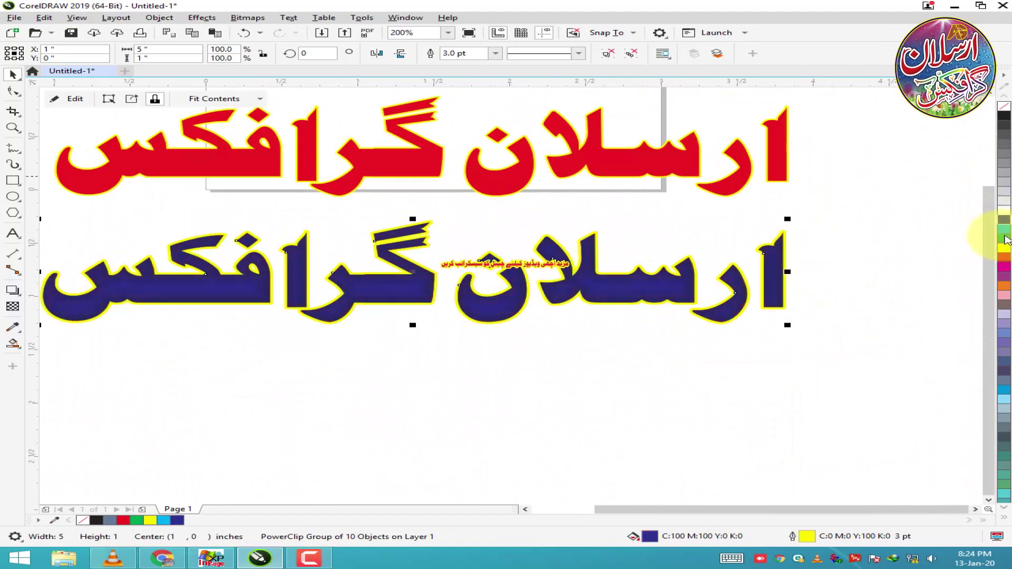
left_click(1004, 231)
left_click(524, 224)
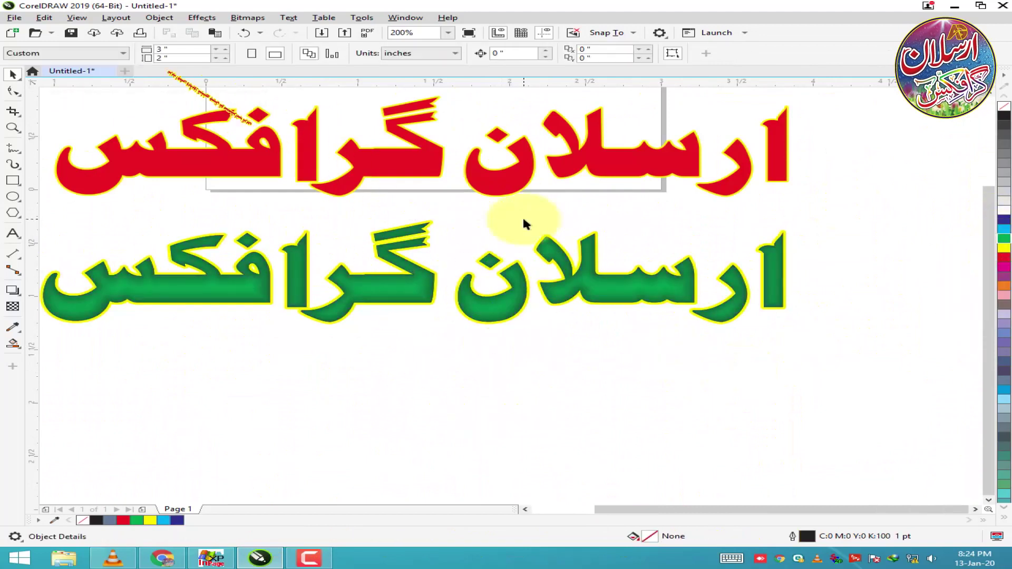
scroll(524, 220, "down", 1)
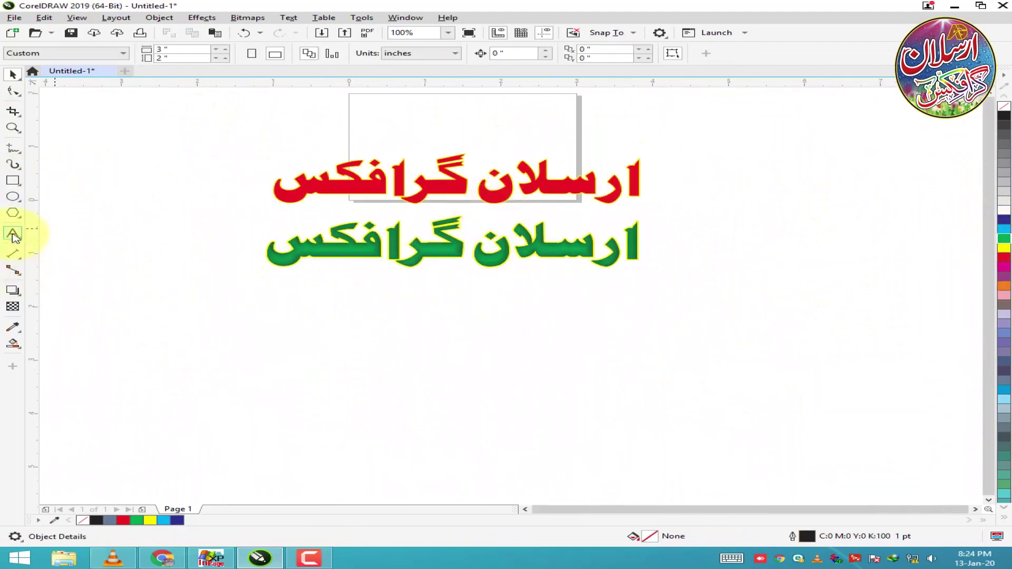
left_click(13, 234)
left_click(333, 342)
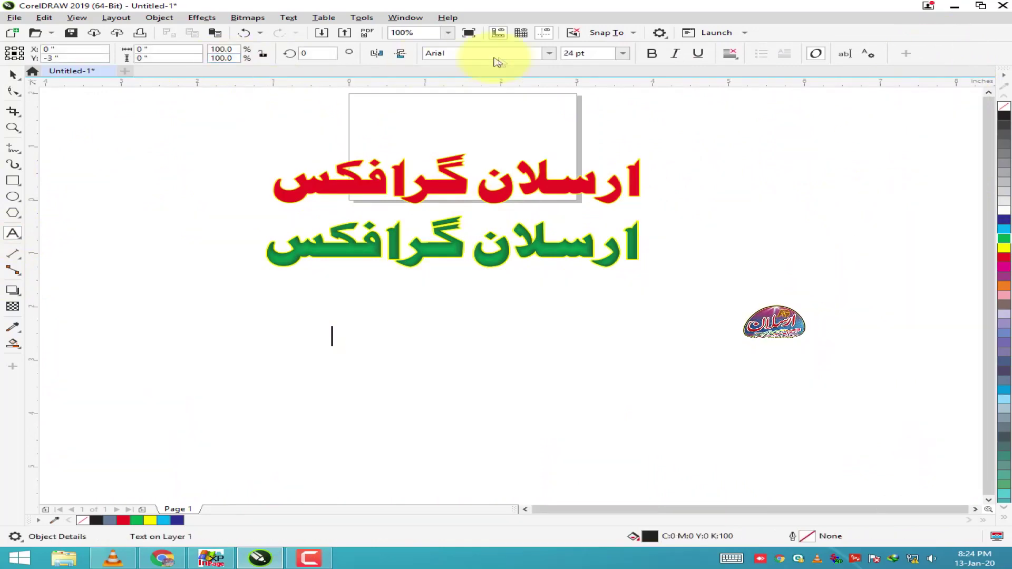
left_click(549, 54)
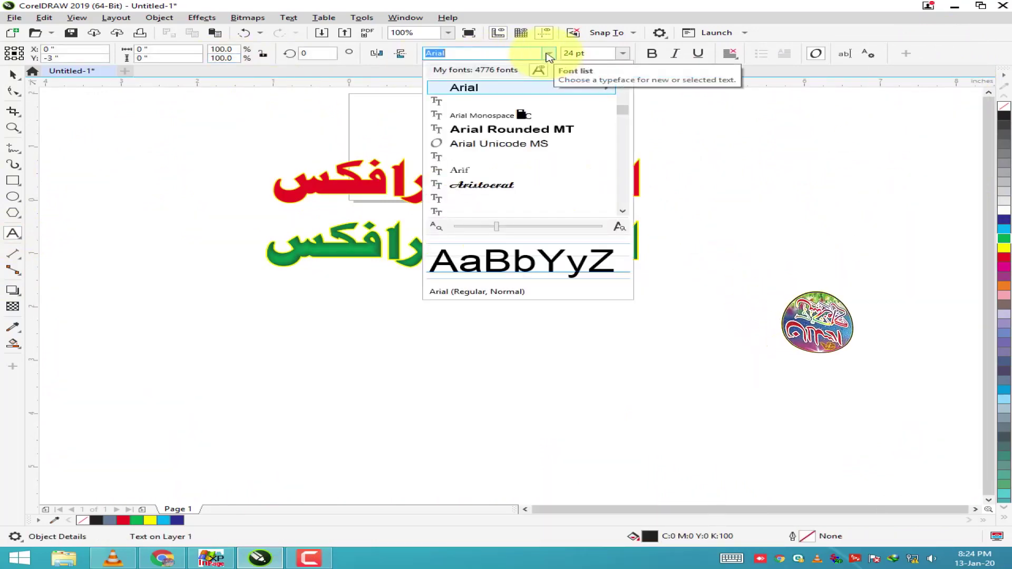
left_click(562, 130)
key("ctrl+z")
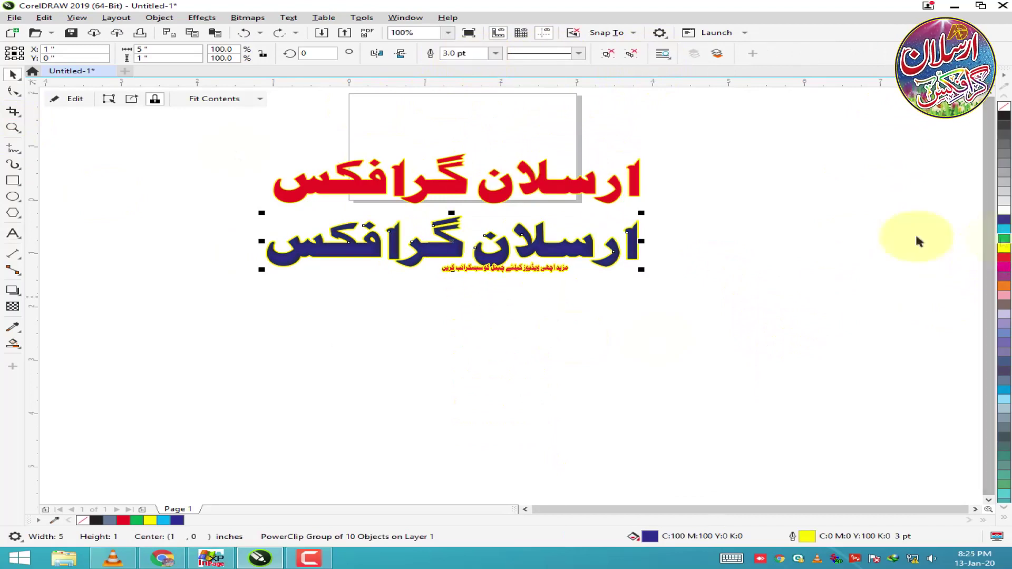
Step: Reapply green to the shaded Urdu lettering and add the artistic text "Arslan Graphics" in empty space below it
left_click(1004, 239)
left_click(13, 234)
left_click(515, 389)
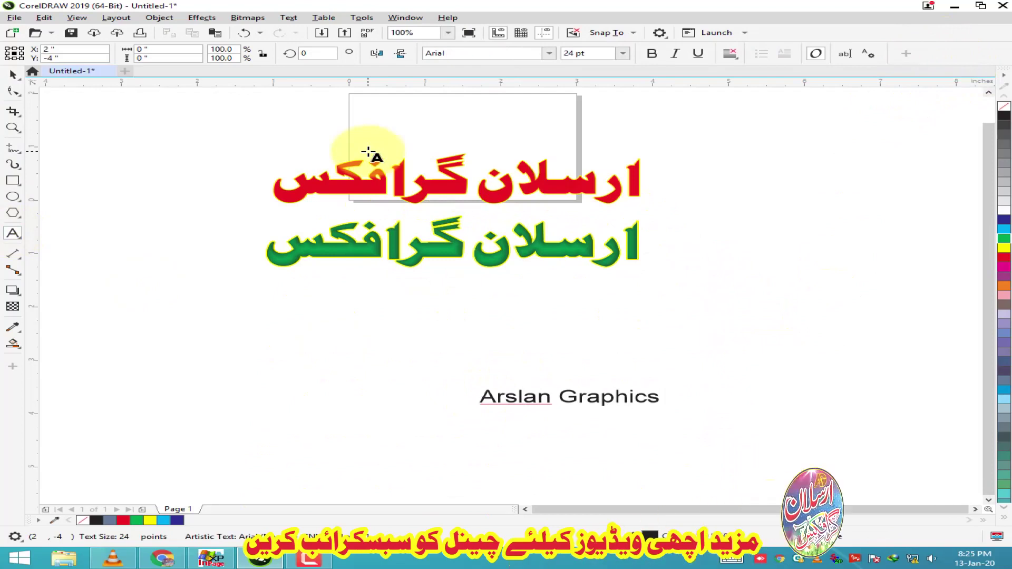
Step: Make the English text bold and italic, enlarge it to about 50 pt and place it under the green lettering
left_click(12, 75)
left_click(652, 53)
left_click(675, 53)
left_click_drag(623, 399, 686, 355)
left_click_drag(580, 329, 579, 308)
Step: Duplicate the "Arslan Graphics" text directly below itself and fill the upper copy with red
scroll(460, 184, "down", 1)
scroll(460, 214, "up", 1)
key("Delete")
left_click_drag(524, 324, 525, 328)
right_click(525, 327)
left_click(587, 275)
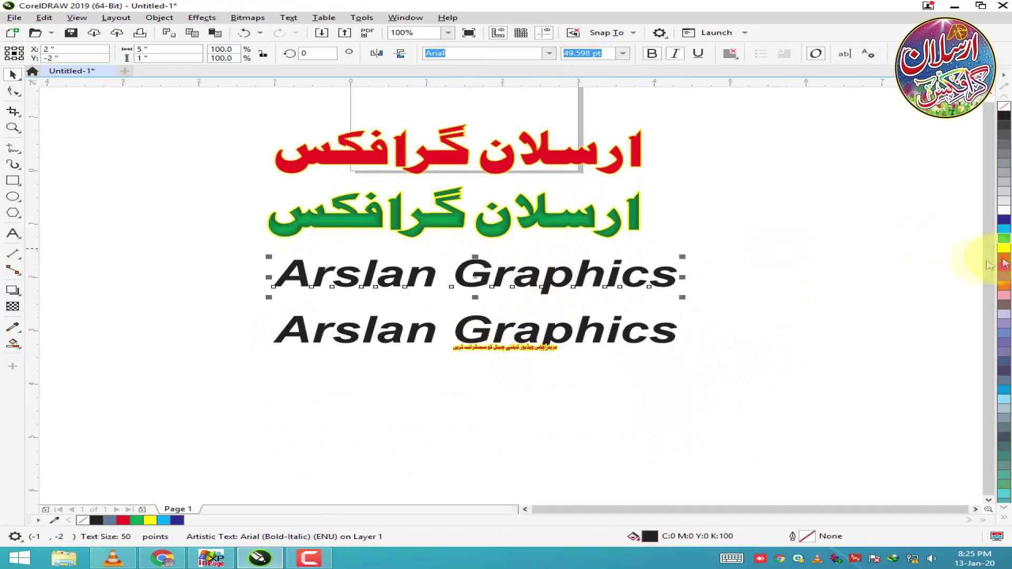
left_click(1004, 260)
scroll(500, 364, "up", 1)
scroll(493, 264, "down", 1)
Step: Draw a rectangle about 6 by 1 inches around the black "Arslan Graphics" text
left_click(13, 180)
scroll(314, 264, "up", 1)
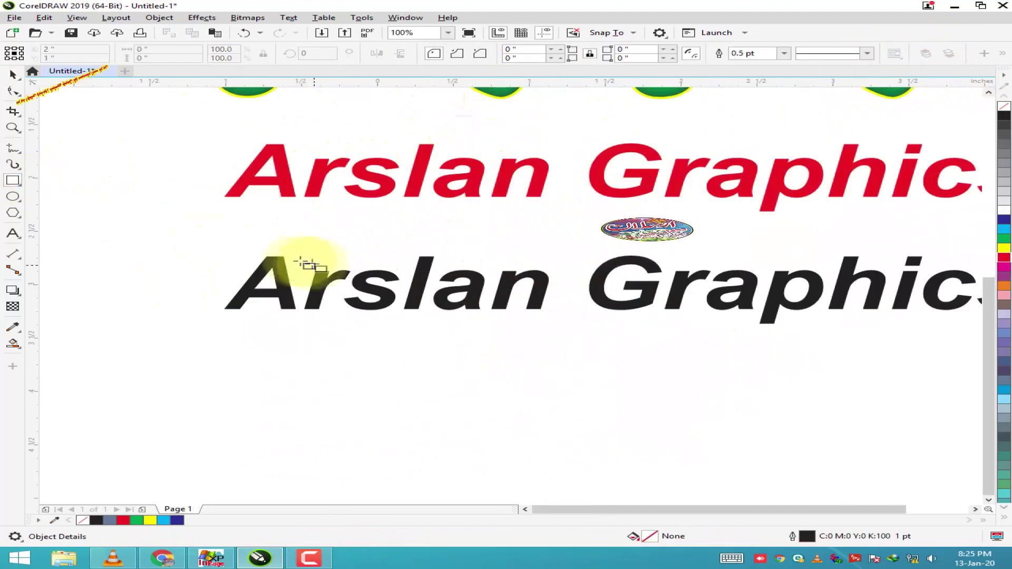
scroll(189, 236, "down", 1)
mouse_move(179, 228)
left_mouse_down()
mouse_move(501, 289)
mouse_move(615, 286)
mouse_move(564, 280)
left_mouse_up()
scroll(359, 258, "up", 1)
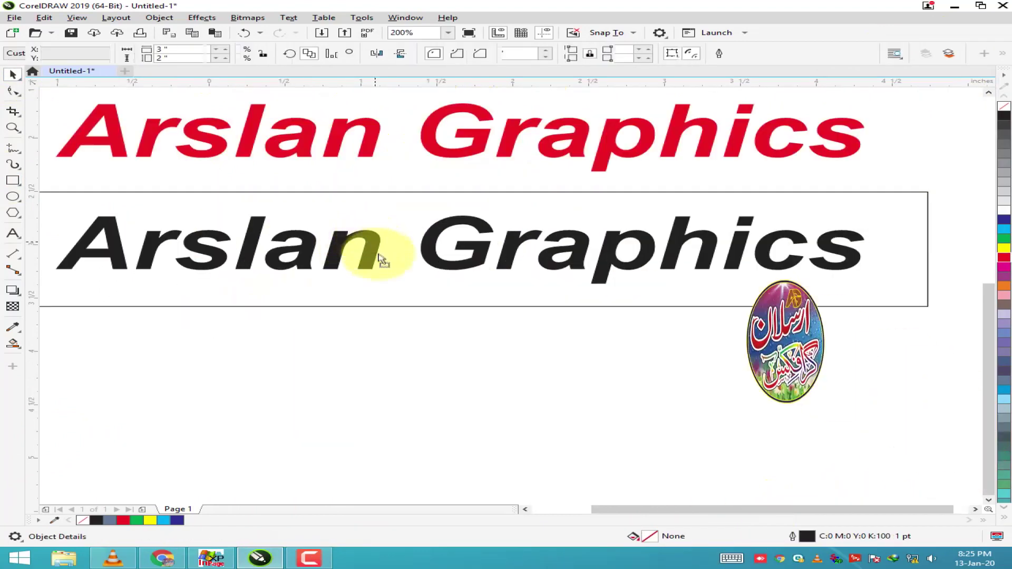
Step: Centre the black text within the rectangle and combine the two objects into one curve
scroll(251, 215, "down", 1)
left_click_drag(216, 207, 659, 316)
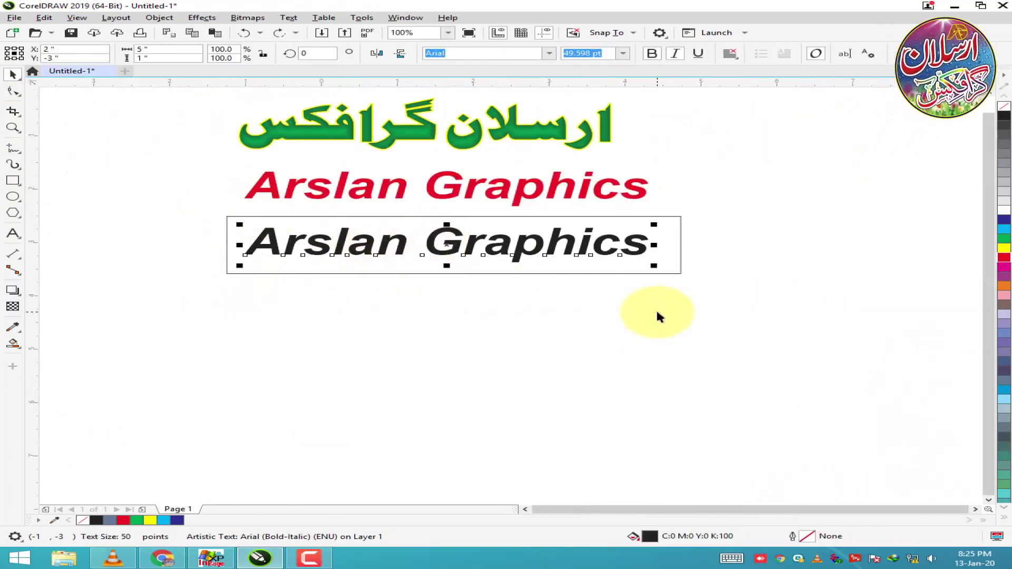
left_click(629, 272, "shift")
key("c")
key("e")
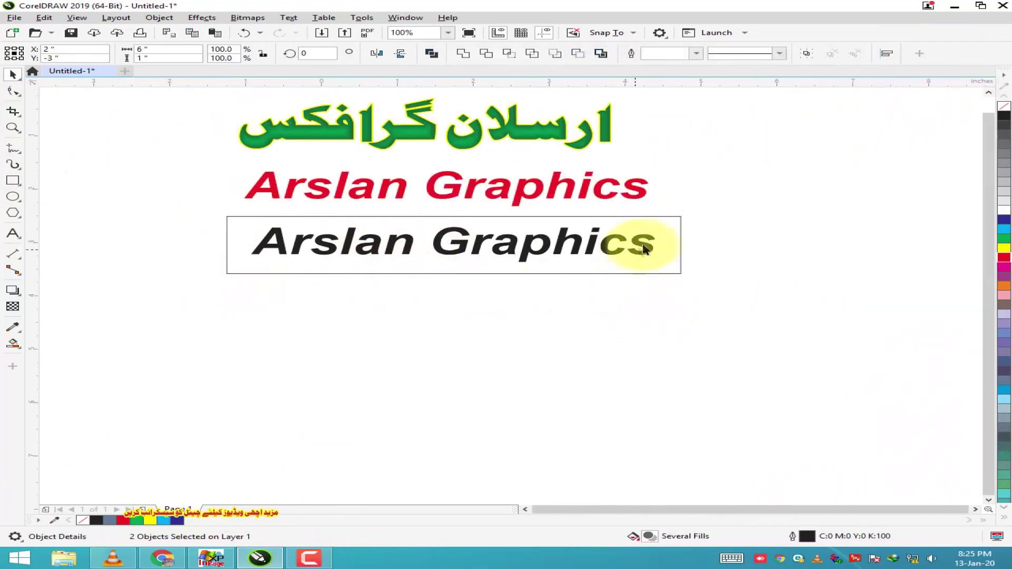
left_click(645, 248)
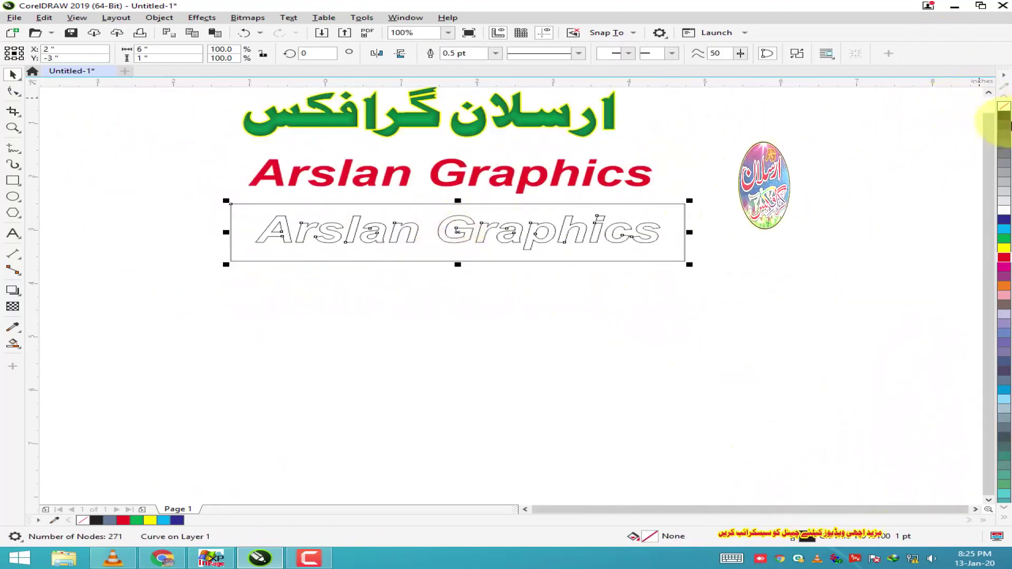
Step: Fill the combined shape with black and apply a drop shadow running straight down from its upper to its lower edge
left_click(1003, 116)
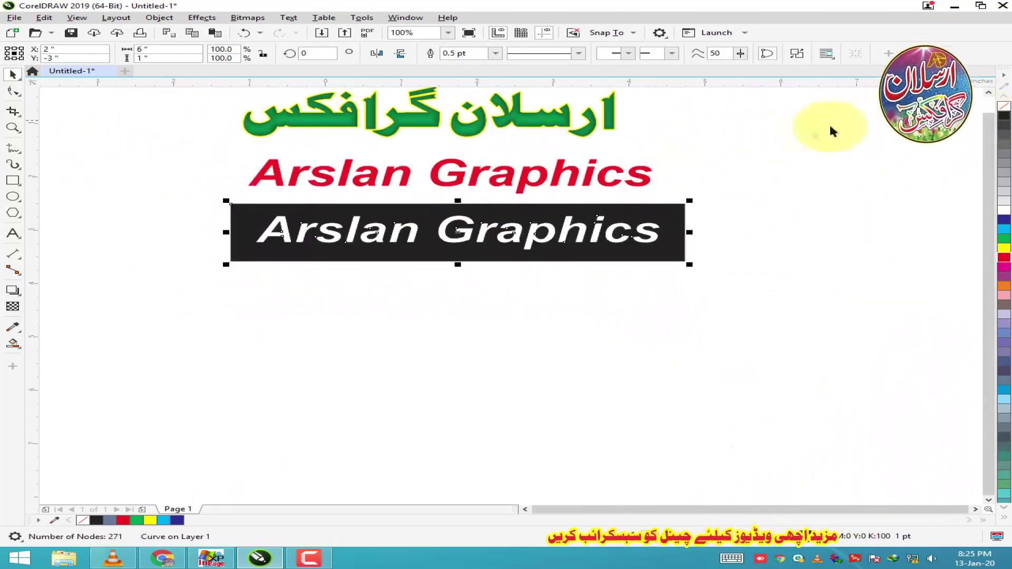
scroll(451, 204, "up", 2)
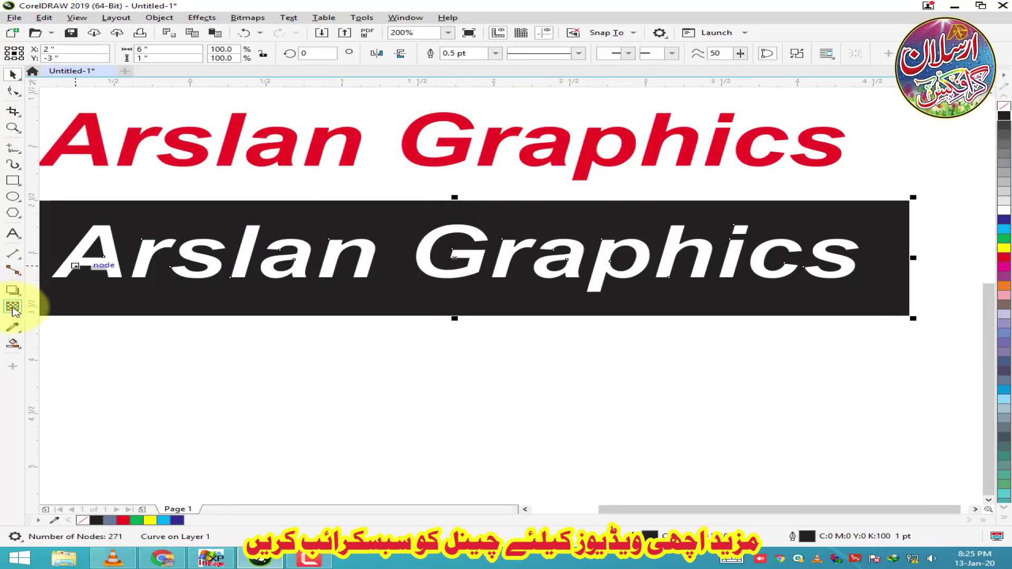
left_click(13, 291)
left_click_drag(446, 204, 456, 315)
Step: Switch the drop shadow's merge mode to Normal and back to Multiply, and set its feather direction to Outside
left_click(209, 55)
left_click(203, 65)
left_click(214, 55)
left_click(205, 99)
left_click(400, 53)
left_click(427, 108)
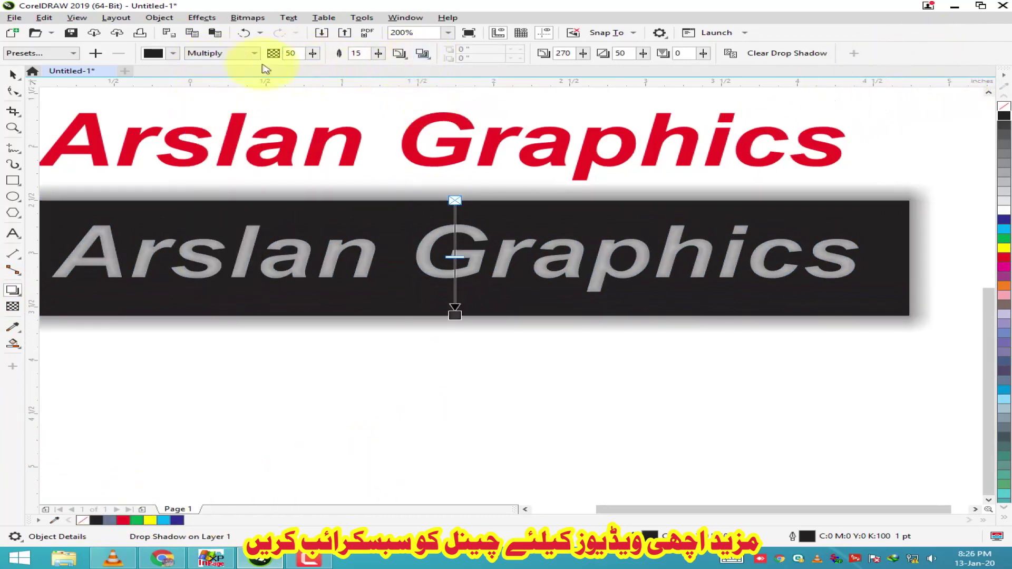
Step: Choose a different feather edge style for the text cut-out's drop shadow and set its merge mode to Normal
left_click(417, 55)
left_click(419, 55)
left_click(418, 94)
left_click(214, 55)
left_click(218, 65)
left_click(13, 75)
left_click(421, 358)
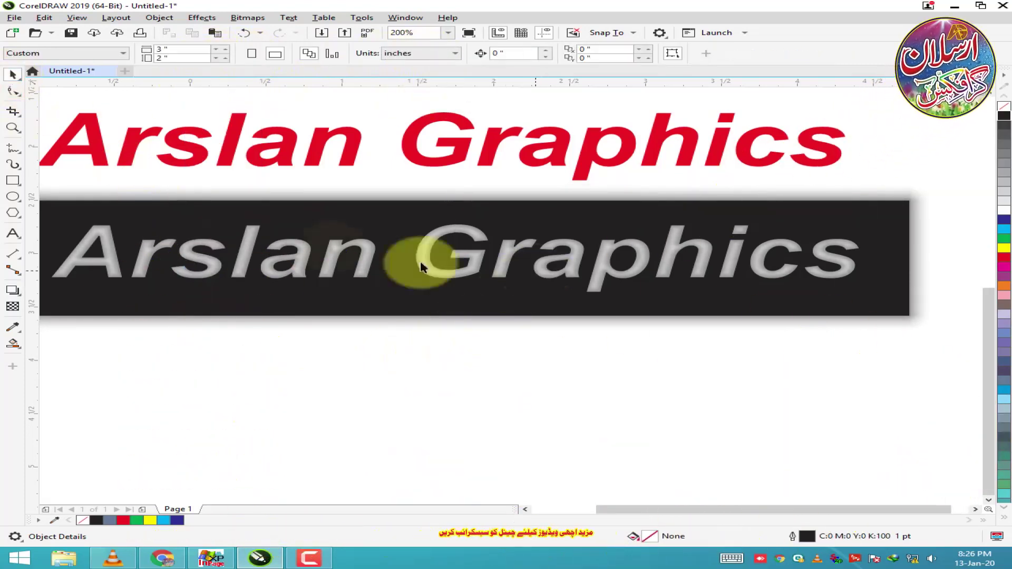
Step: Smart-fill all the "Arslan Graphics" letter openings with blue-grey and group the 15 resulting letter shapes
left_click(86, 357)
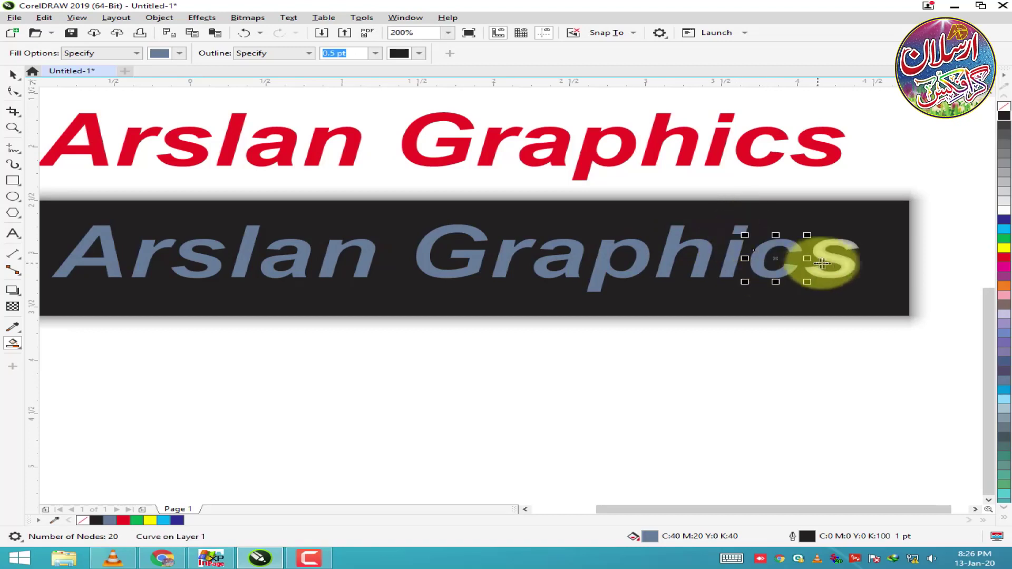
left_click(818, 264)
left_click(13, 74)
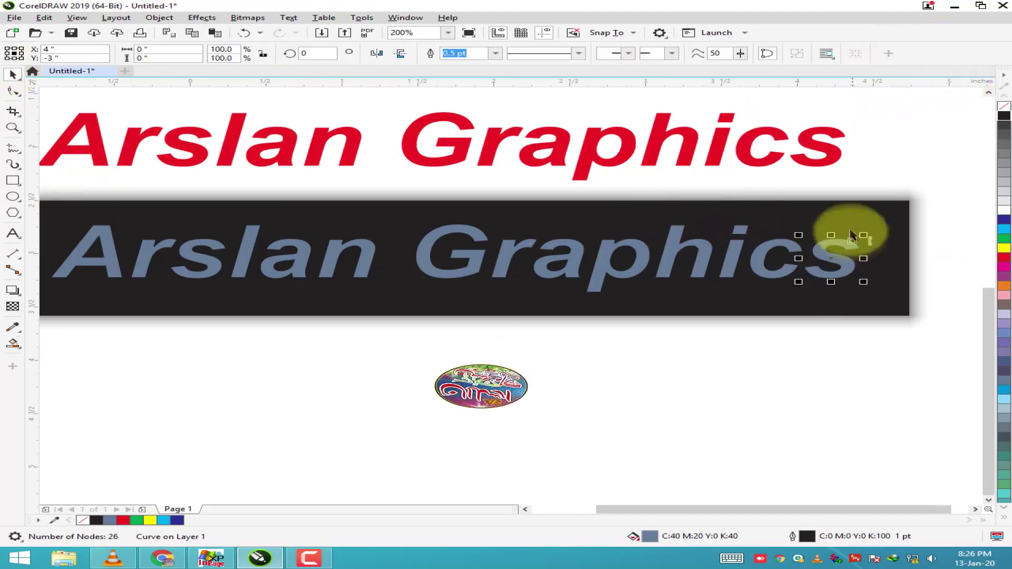
left_click_drag(896, 194, 97, 329)
left_click_drag(43, 299, 79, 293)
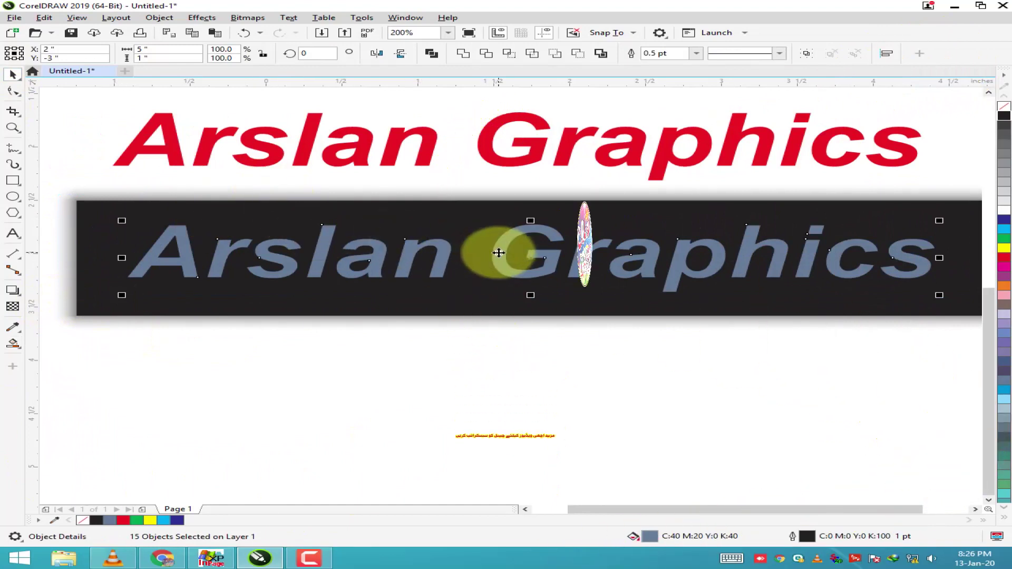
right_click(498, 253)
left_click(543, 264)
Step: PowerClip the shadowed black cut-out shape inside the grouped blue-grey letters
right_click(514, 297)
left_click(887, 327)
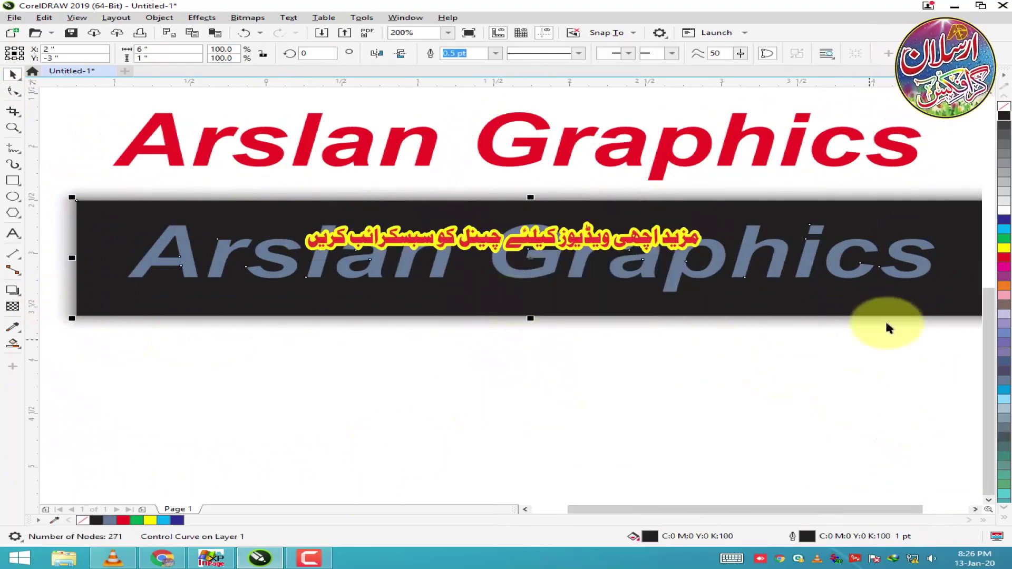
right_click(876, 308)
left_click(756, 354)
left_click(639, 278)
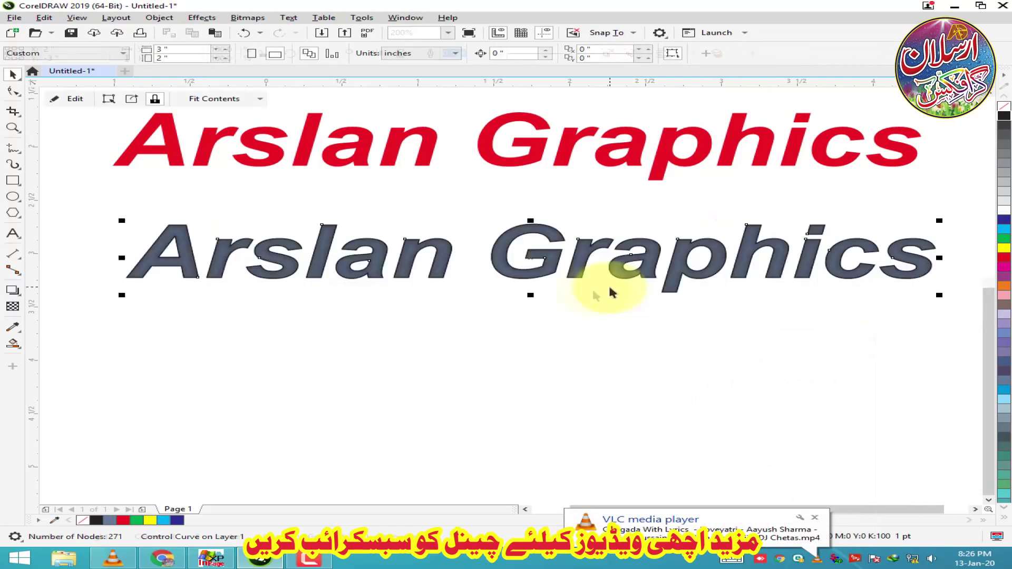
Step: Edit the letters' PowerClip contents, remove the outline from the shadowed shape, and finish editing
double_click(677, 265)
left_click(676, 271)
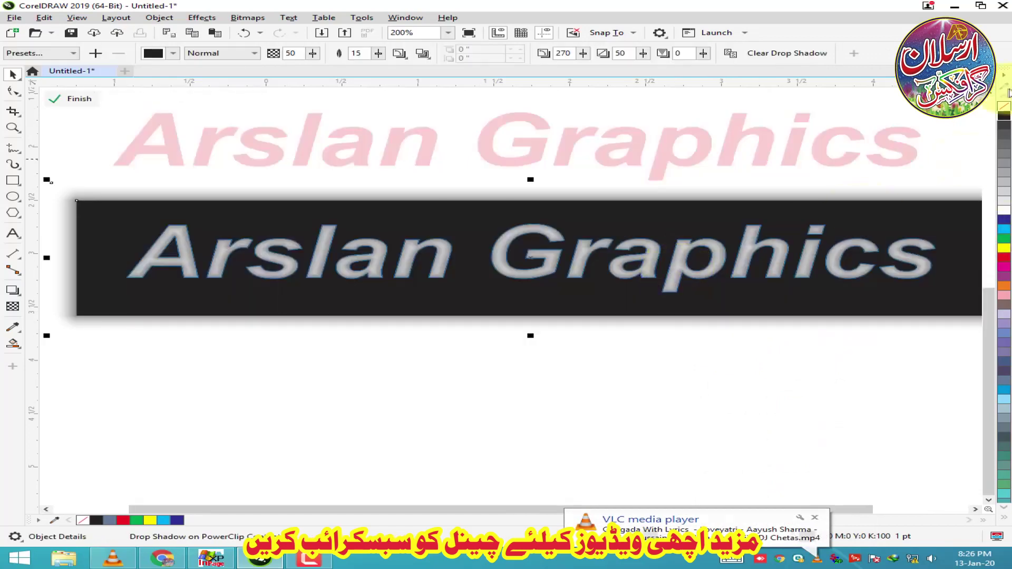
right_click(1007, 105)
right_click(772, 246)
left_click(807, 254)
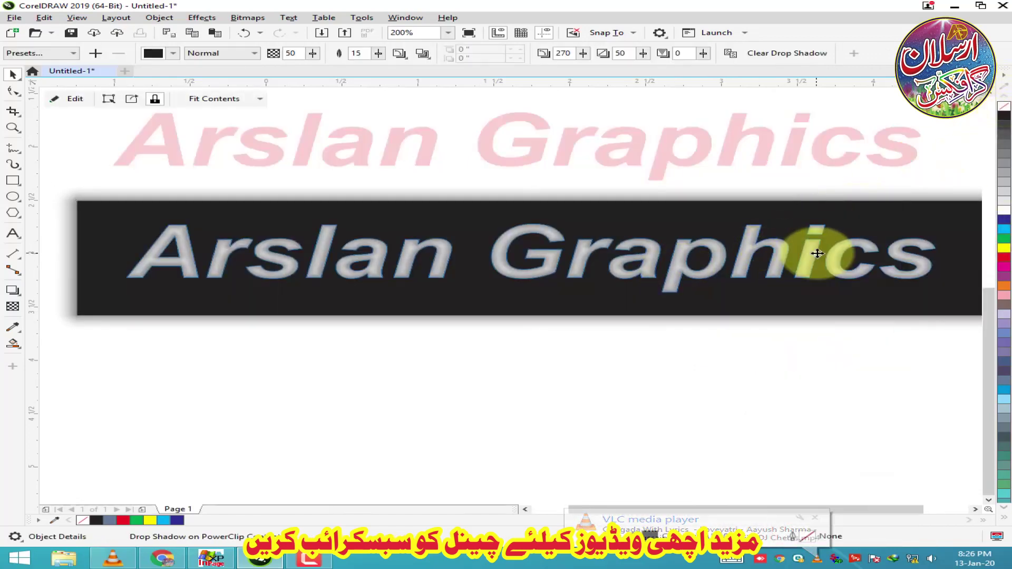
Step: Give the PowerClipped "Arslan Graphics" letters a red fill and a yellow outline
scroll(845, 259, "up", 1)
right_click(1004, 249)
left_click(1004, 257)
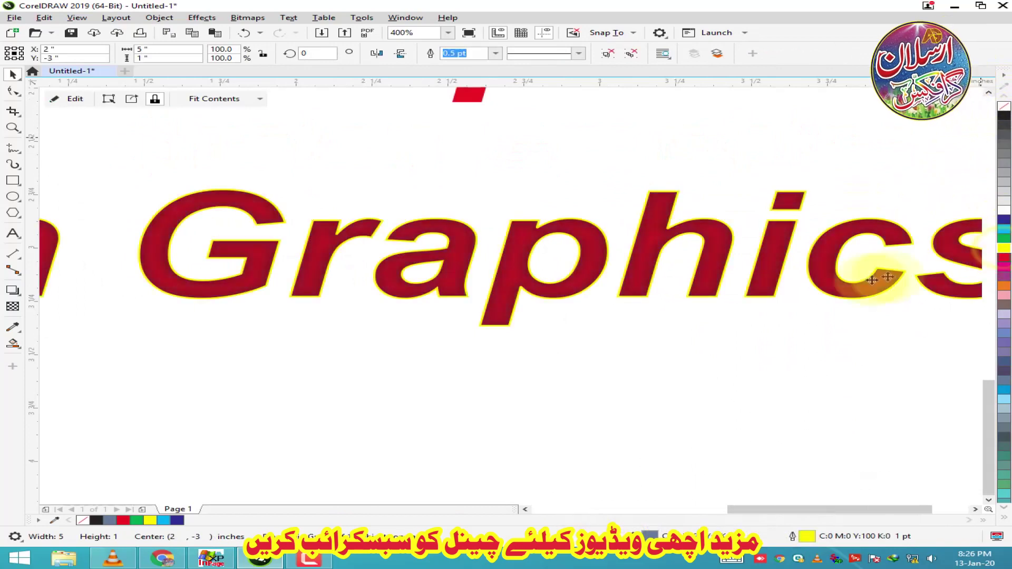
Step: Set the letters' outline to 3 pt, behind the fill and scaling with the object, with rounded corners and line caps
scroll(470, 211, "down", 1)
left_click(495, 54)
left_click(478, 126)
key("F12")
left_click(549, 320)
left_click(549, 332)
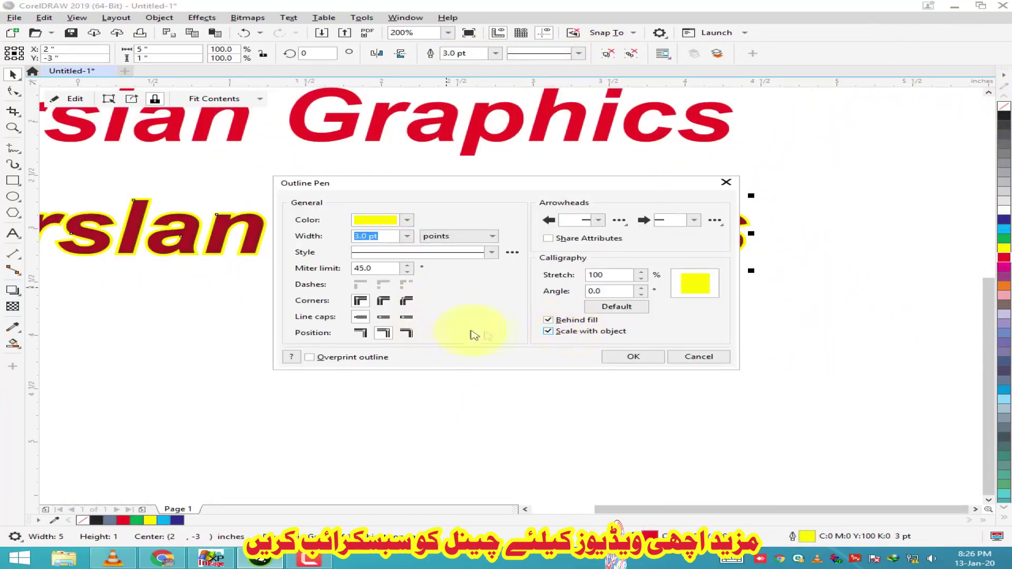
left_click(383, 301)
left_click(383, 317)
left_click(617, 363)
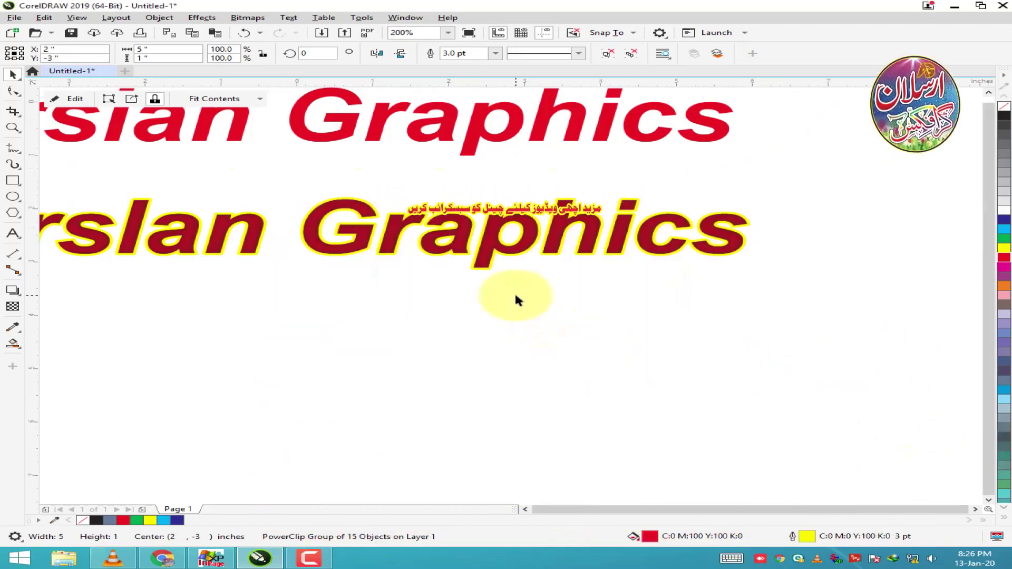
Step: Swap the positions of the plain and inner-shadow English texts and fill the inner-shadow text with green
scroll(514, 292, "down", 2)
scroll(438, 206, "up", 1)
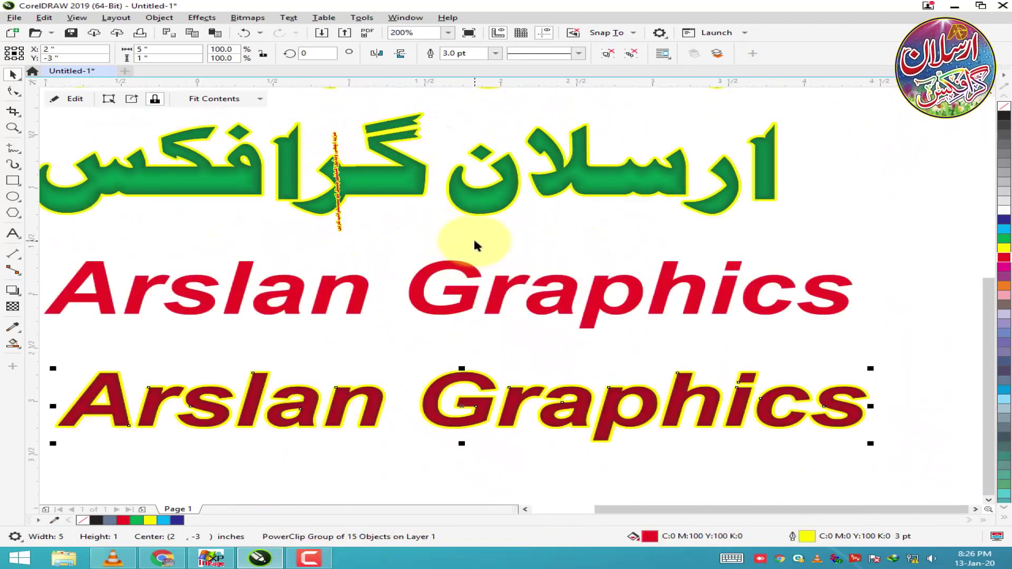
scroll(473, 239, "down", 1)
left_click_drag(480, 270, 491, 362)
left_click_drag(475, 311, 437, 272)
left_click(1004, 239)
left_click_drag(457, 358, 440, 326)
Step: Select all four Urdu and English text objects and move them off the page to its left side
scroll(477, 227, "down", 2)
left_click_drag(554, 168, 347, 287)
scroll(477, 209, "up", 1)
left_click_drag(492, 203, 315, 161)
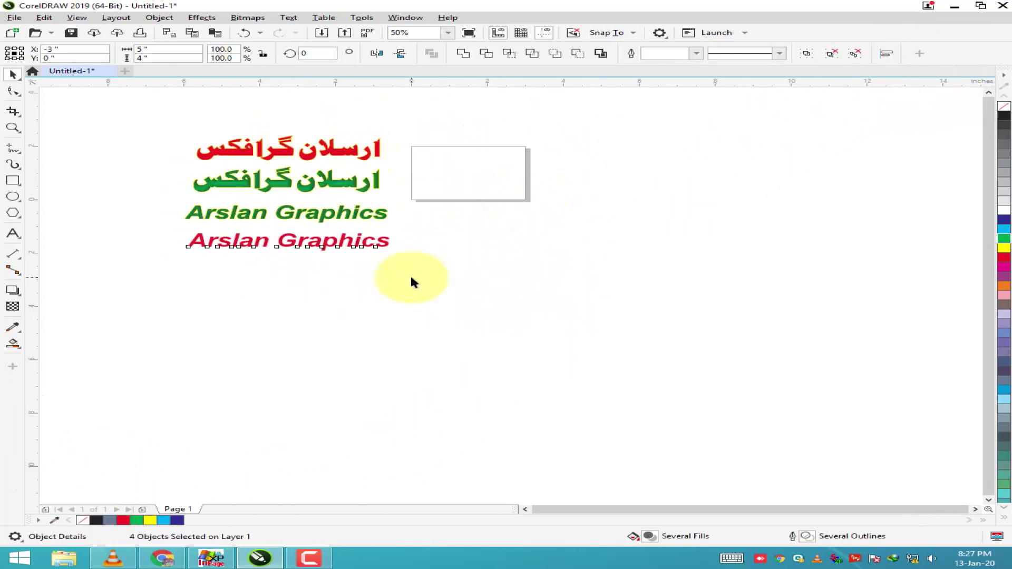
left_click(411, 273)
Step: Switch to File Explorer and open the shapes folder inside Printing on Local Disk (F:)
double_click(464, 243)
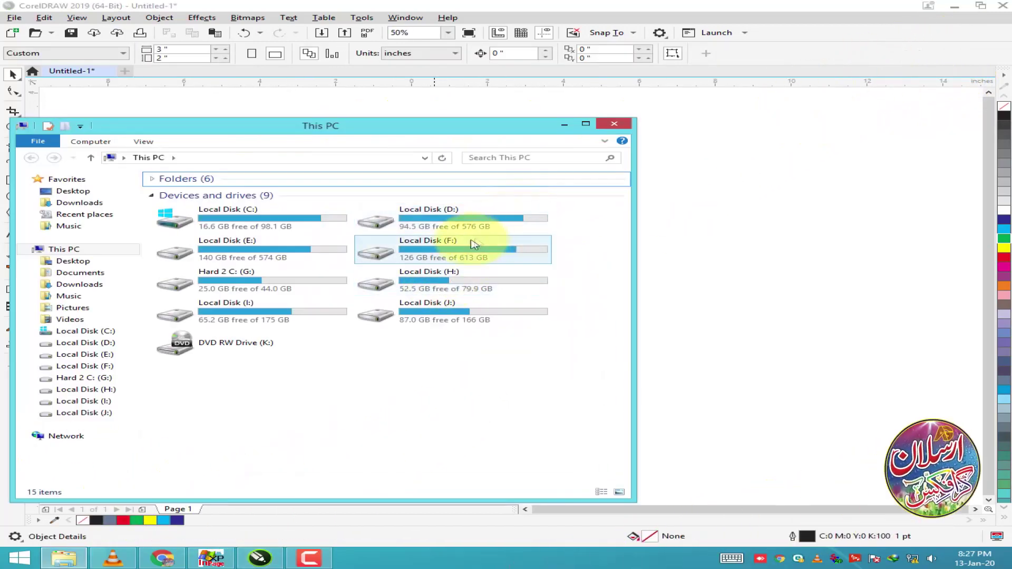
scroll(406, 286, "down", 5)
scroll(407, 287, "up", 3)
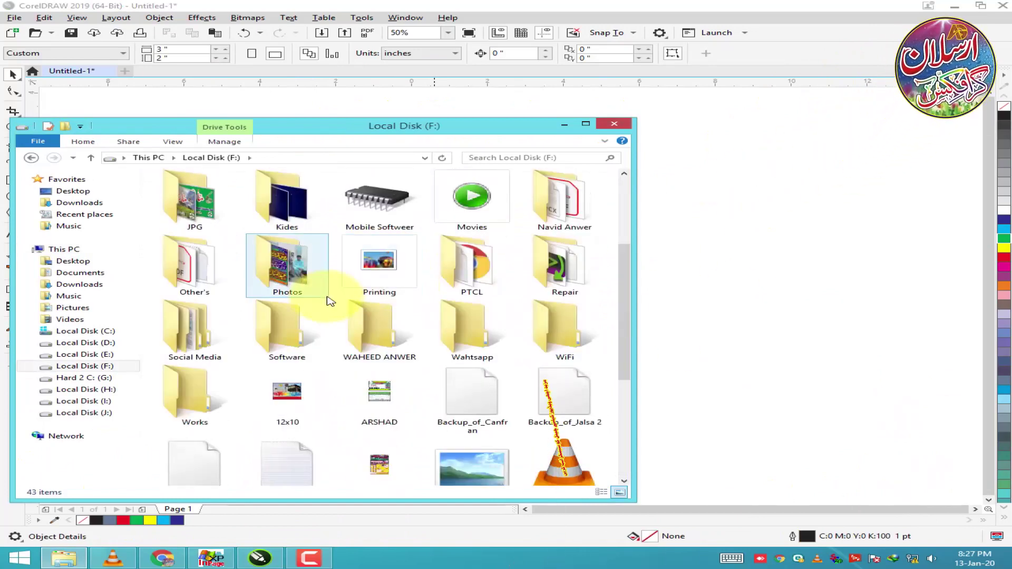
double_click(379, 264)
left_click(585, 123)
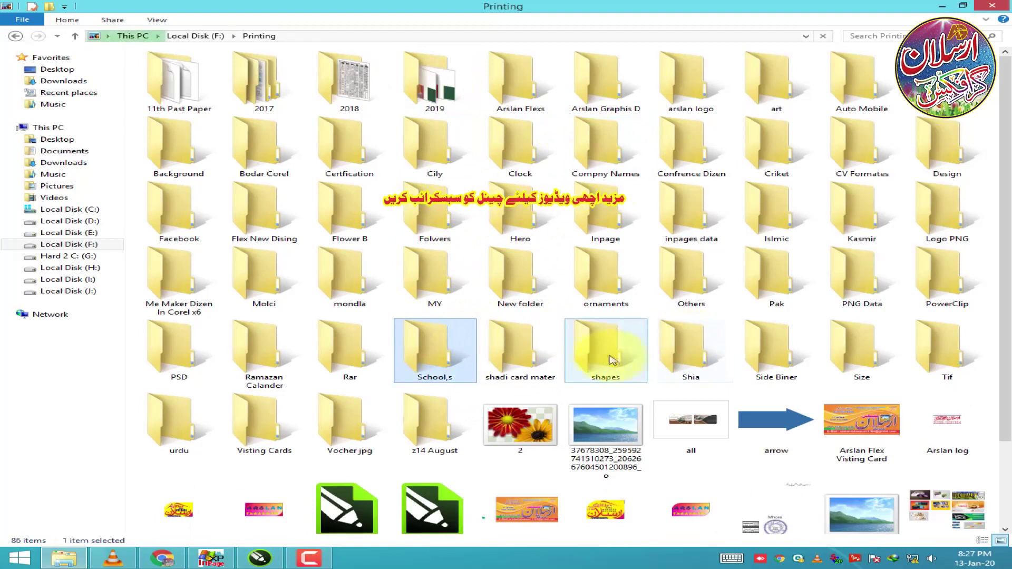
double_click(601, 349)
Step: Import the shape1 file from the shapes folder into the CorelDRAW drawing
right_click(778, 204)
mouse_move(809, 205)
left_click(685, 219)
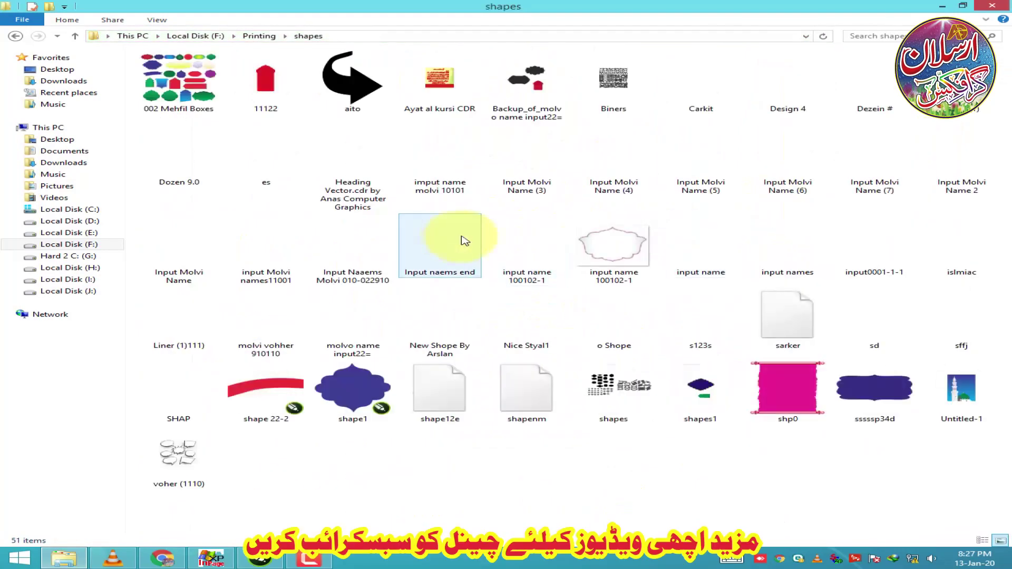
left_click_drag(353, 387, 269, 522)
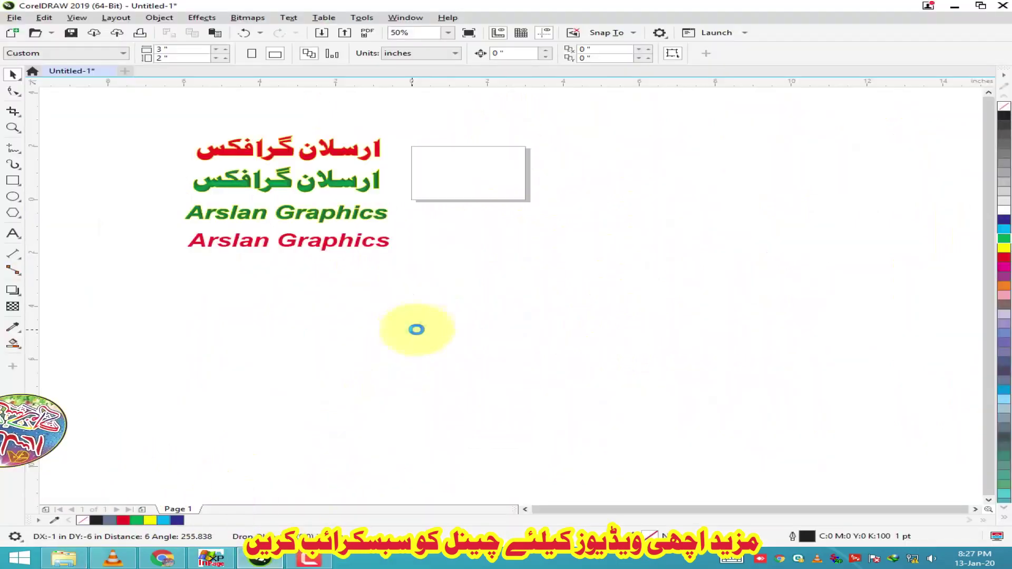
left_click_drag(416, 330, 415, 325)
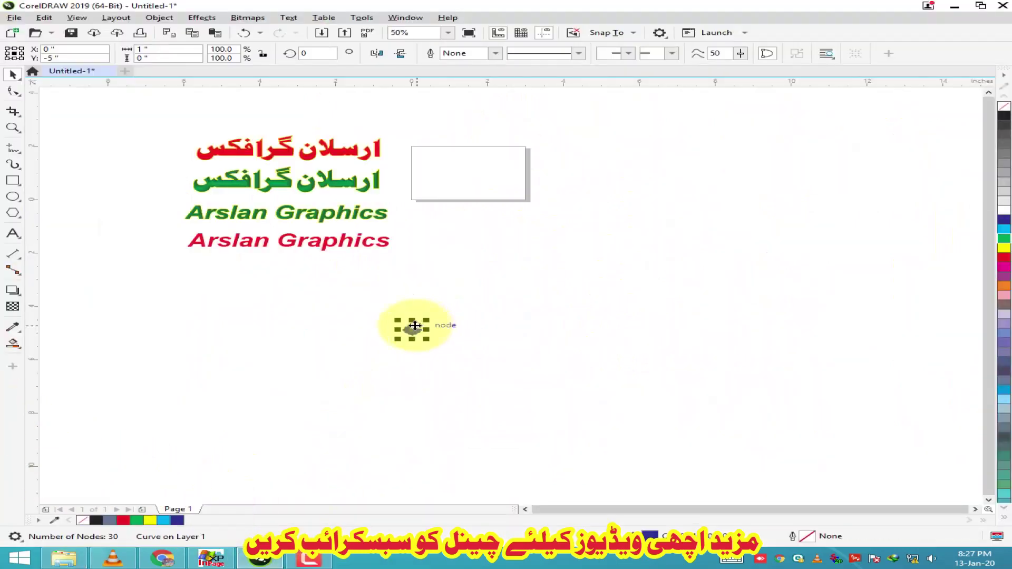
Step: Place the imported shape on the page, scaled to about 439% and rotated about 23 degrees, and fill it with green
left_click(479, 151)
scroll(479, 149, "up", 2)
left_click_drag(329, 298, 578, 309)
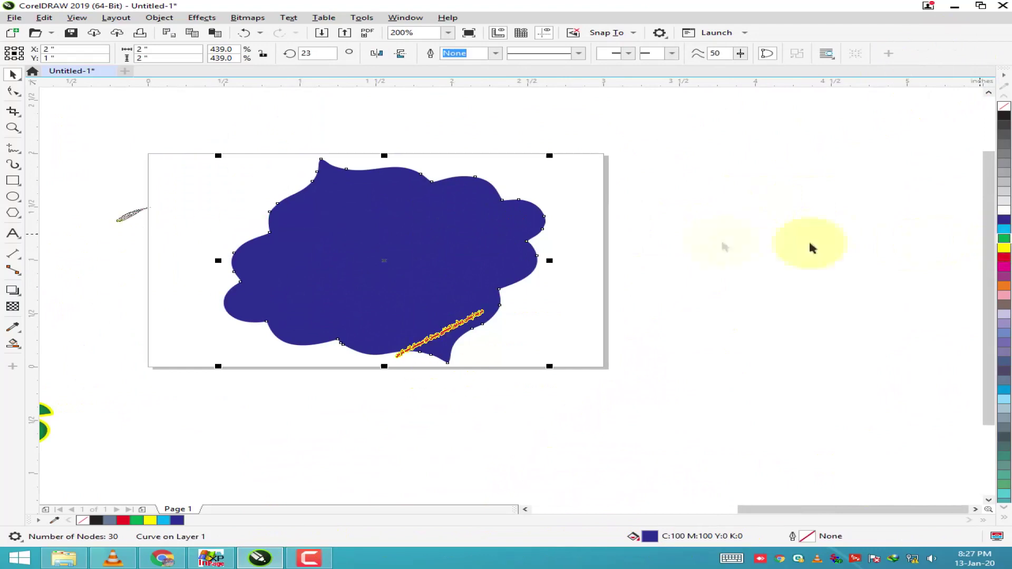
left_click(1004, 239)
Step: Place a copy of the green shape beside the page and scale the shape on the page to about 369.7%
scroll(369, 172, "up", 1)
scroll(280, 144, "down", 1)
left_click(600, 201)
right_click(707, 233)
left_click_drag(257, 247, 654, 243)
left_click(452, 217)
left_click_drag(507, 141, 477, 157)
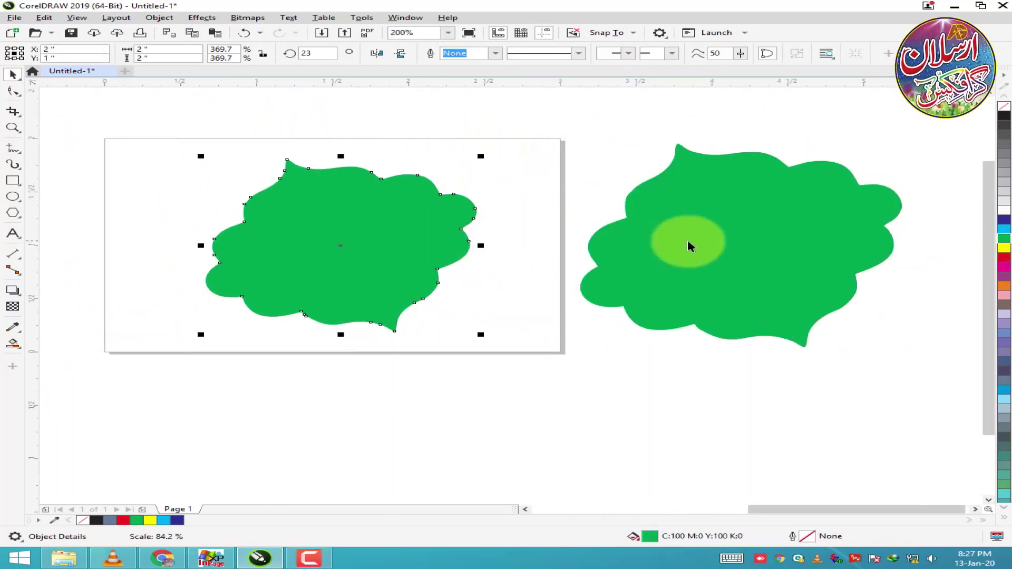
Step: Replace the larger copy beside the page with a copy of the reduced green shape
left_click(685, 238)
key("Delete")
key("ctrl+z")
Step: Draw a rectangle about 3 by 2 inches around the green shape on the page
left_click(366, 246)
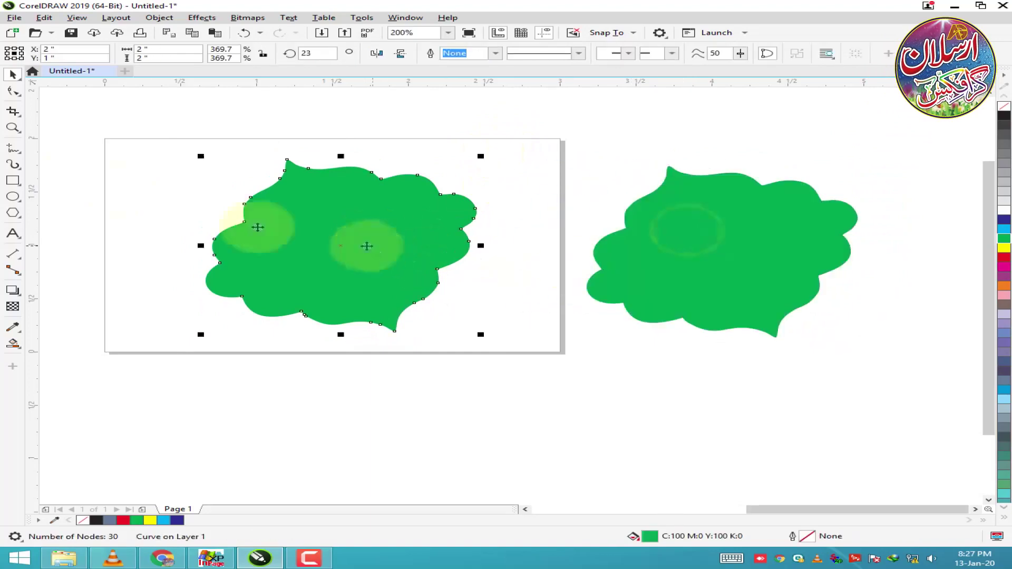
left_click(13, 180)
left_click_drag(145, 152, 466, 305)
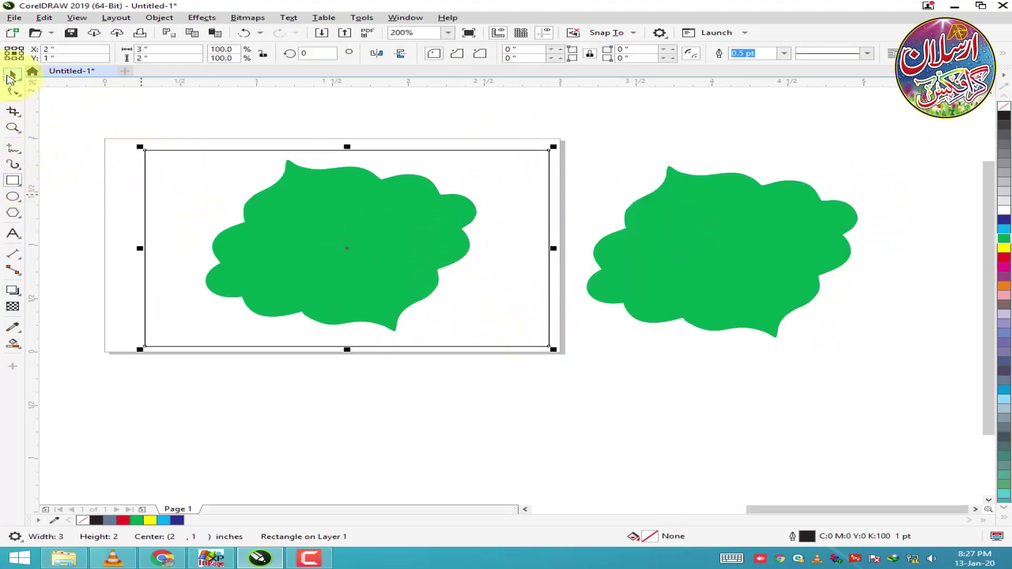
Step: Centre the green shape within the rectangle and combine the two objects into one curve
left_click(337, 253)
left_click(495, 323, "shift")
key("c")
key("e")
key("ctrl+l")
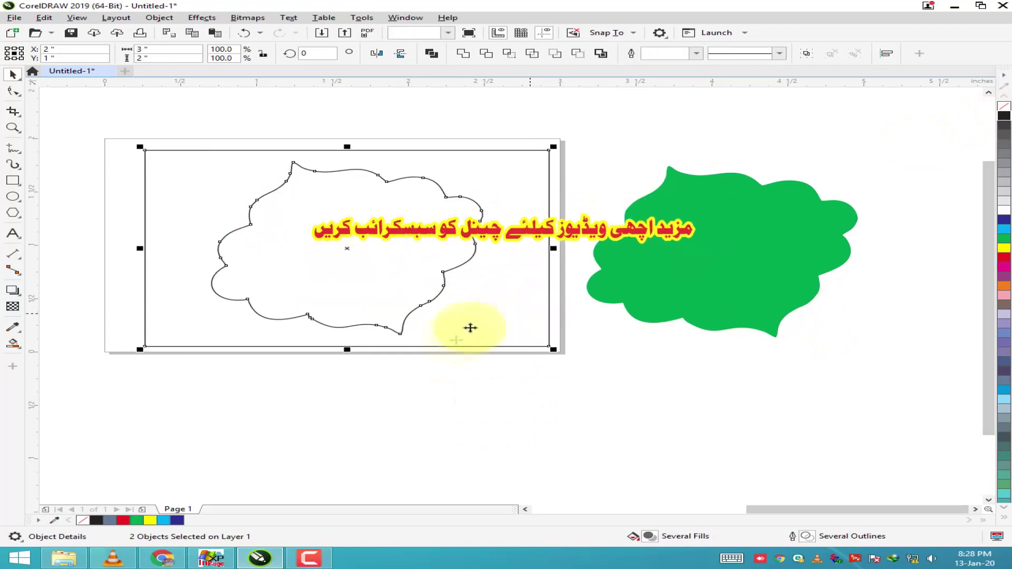
Step: Try to apply a straight-down drop shadow to the unfilled combined shape
left_click(13, 291)
left_click_drag(347, 149, 346, 349)
scroll(337, 164, "up", 2)
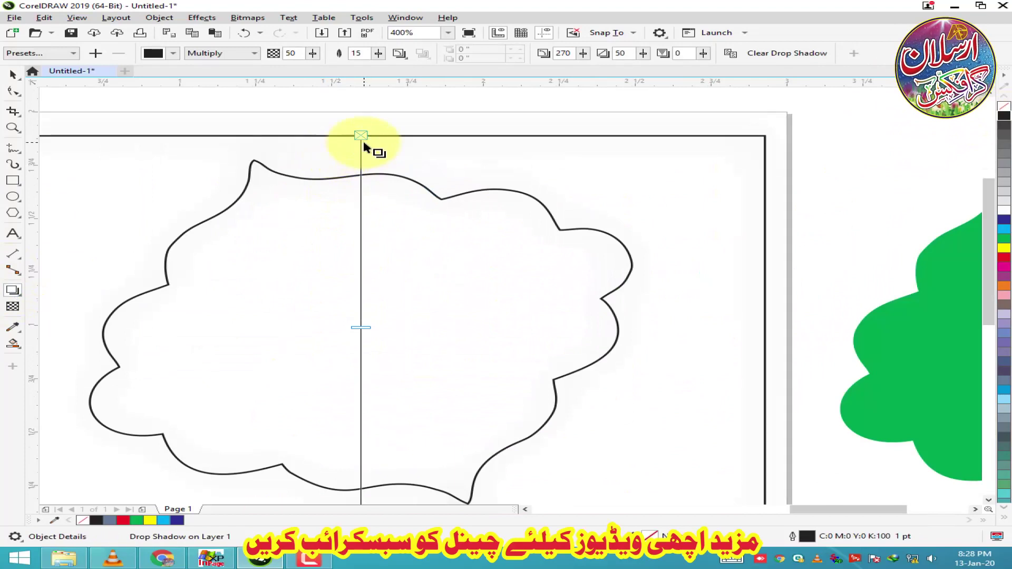
scroll(363, 144, "down", 2)
key("ctrl+z")
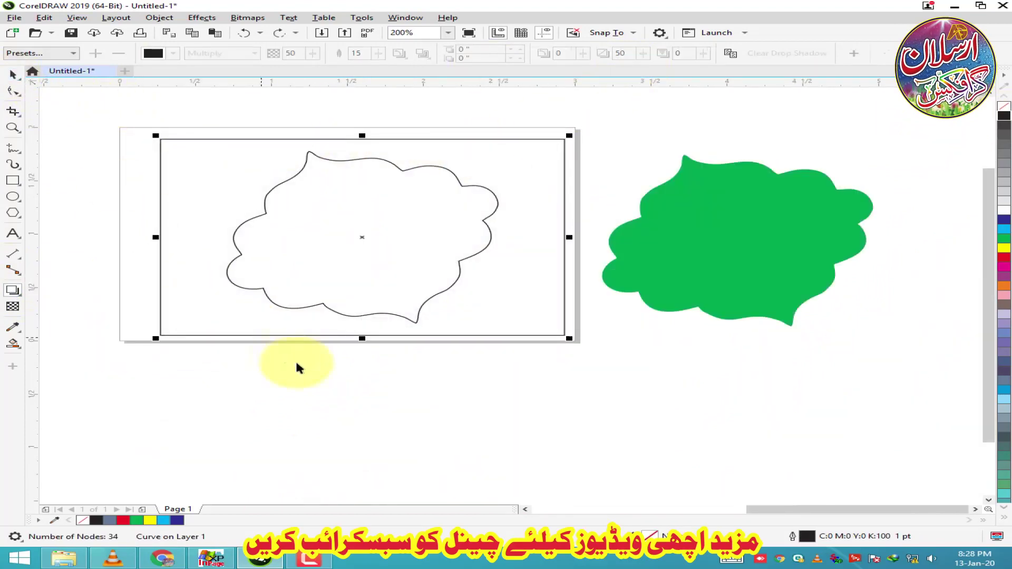
Step: Fill the combined shape with black and apply a drop shadow running straight down from its upper to its lower edge
key("space")
left_click(1003, 116)
left_click(13, 290)
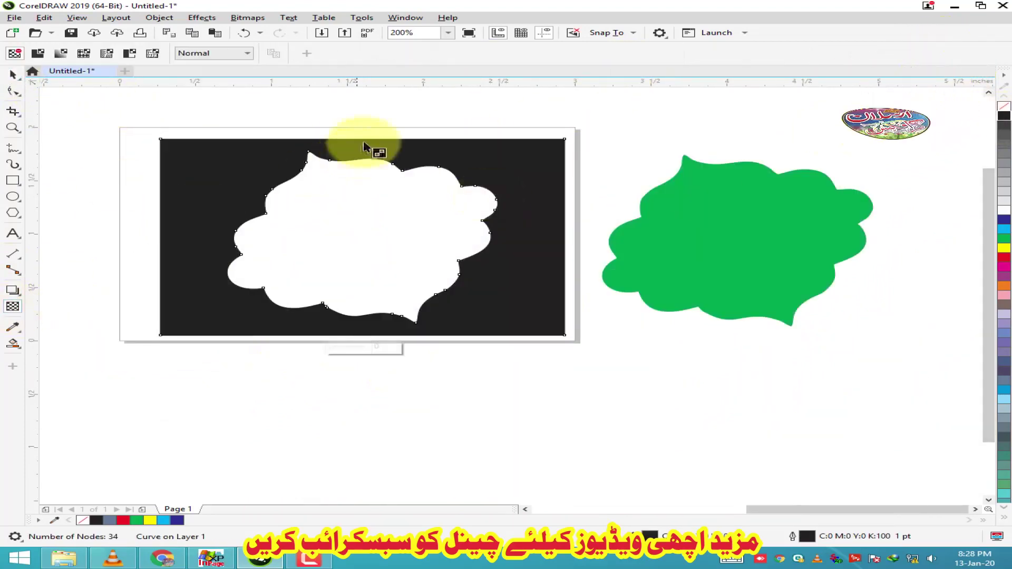
left_click_drag(375, 139, 364, 340)
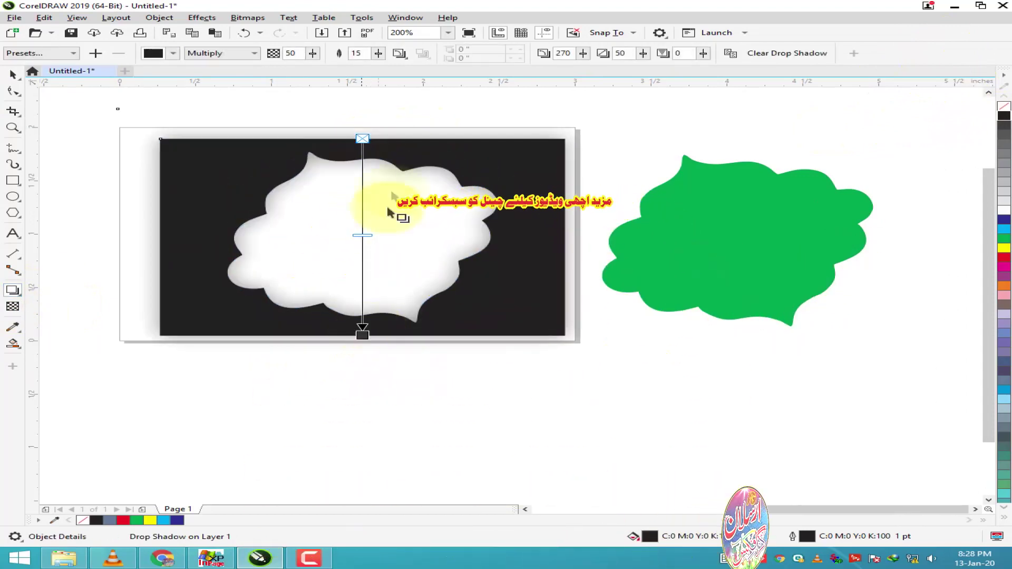
Step: Set the shape's drop shadow to feather Outside, choose a different feather edge style, and use the Normal merge mode
left_click(400, 53)
left_click(418, 100)
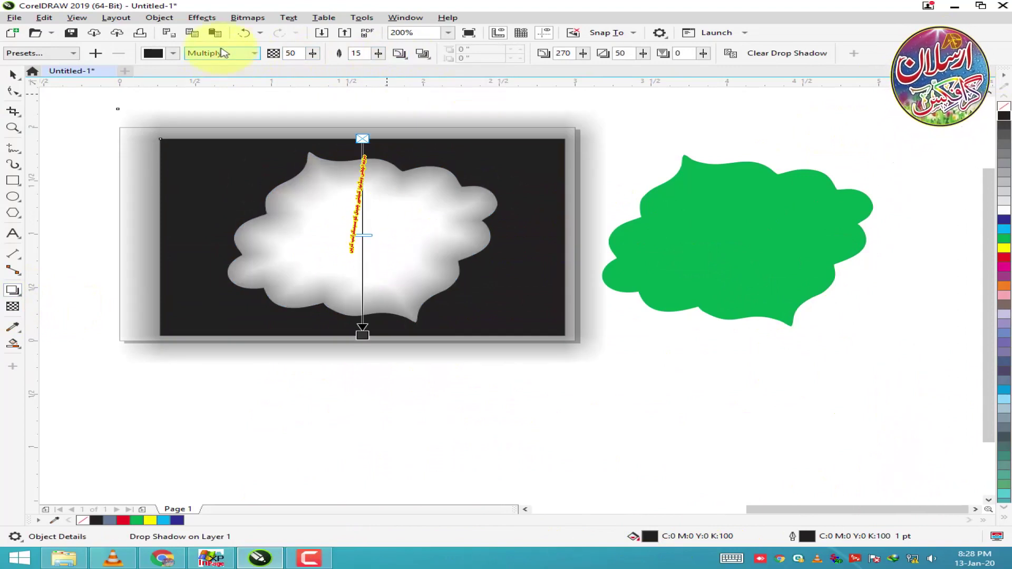
left_click(227, 55)
left_click(227, 55)
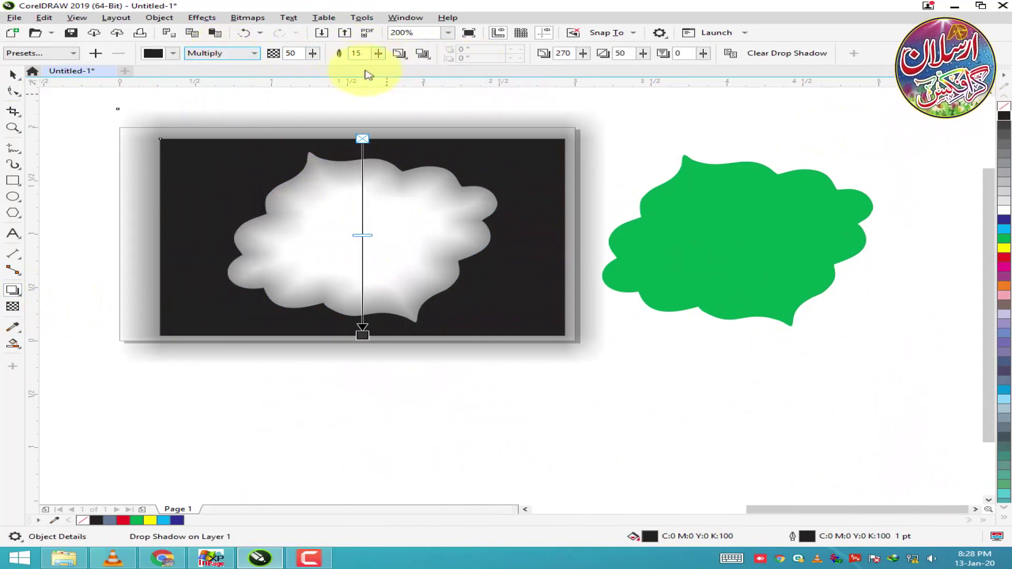
left_click(445, 93)
left_click(228, 53)
left_click(211, 65)
left_click(12, 75)
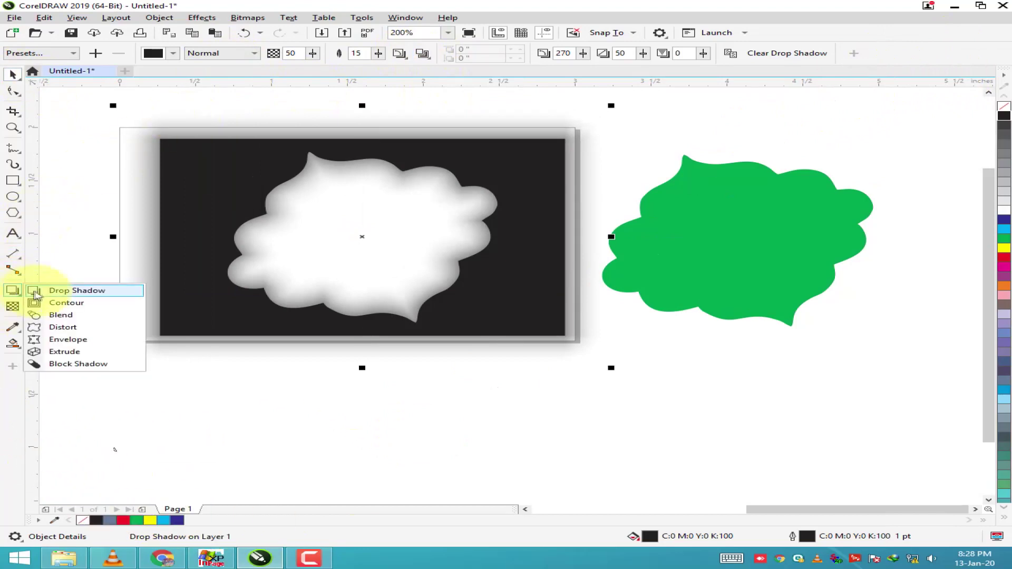
Step: Smart-fill the cloud-shaped opening with blue-grey and undo the stray fill on the black surround
mouse_move(12, 343)
left_click(65, 355)
left_click(362, 241)
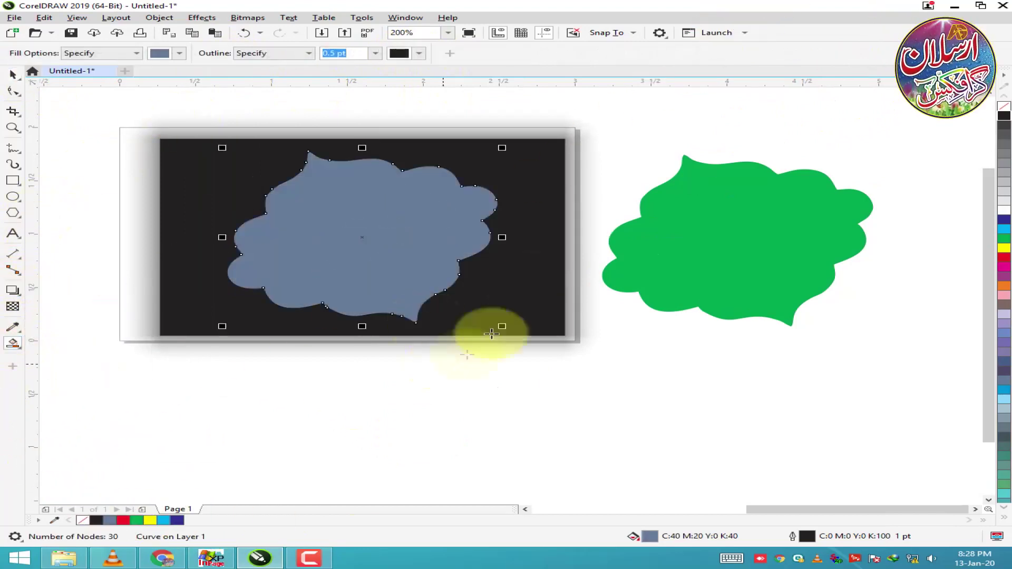
left_click(540, 208)
key("ctrl+z")
left_click(13, 74)
Step: PowerClip the shadowed black cut-out rectangle inside the blue-grey cloud shape
left_click(535, 158)
right_click(535, 158)
left_click(592, 281)
left_click(379, 234)
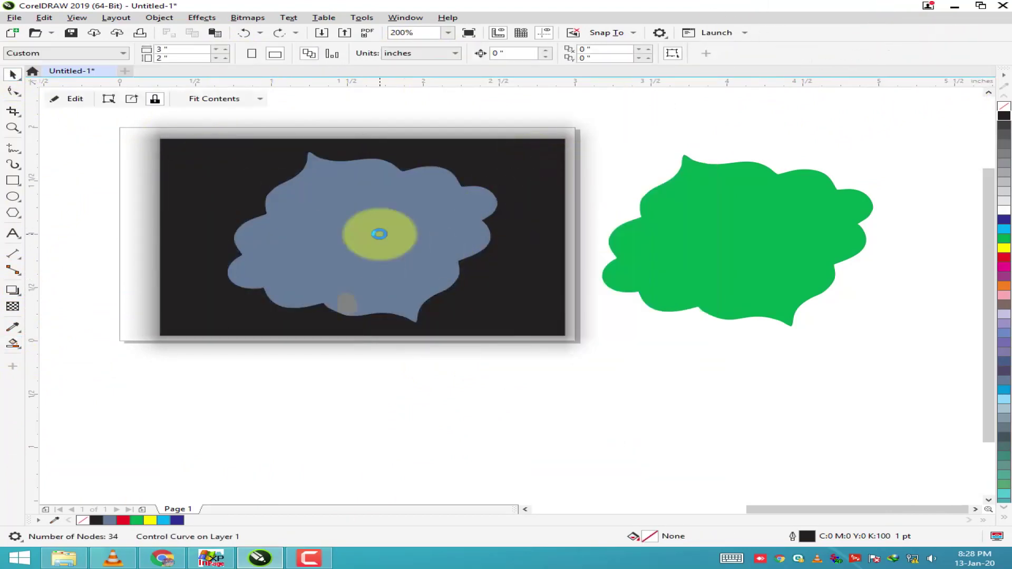
Step: Give the PowerClipped cloud shape a green fill and a yellow outline
scroll(364, 187, "up", 2)
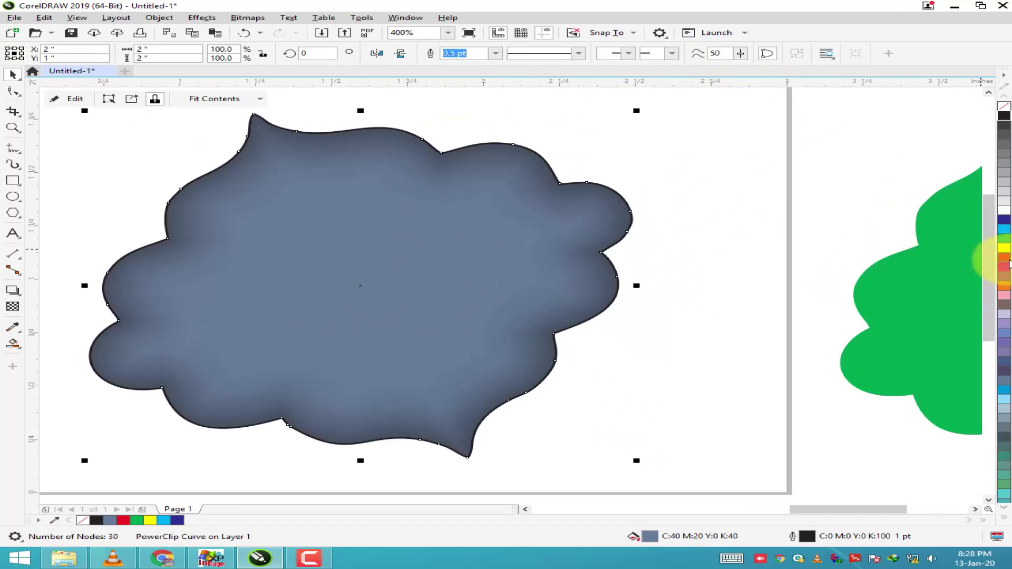
right_click(1005, 248)
key("ctrl+z")
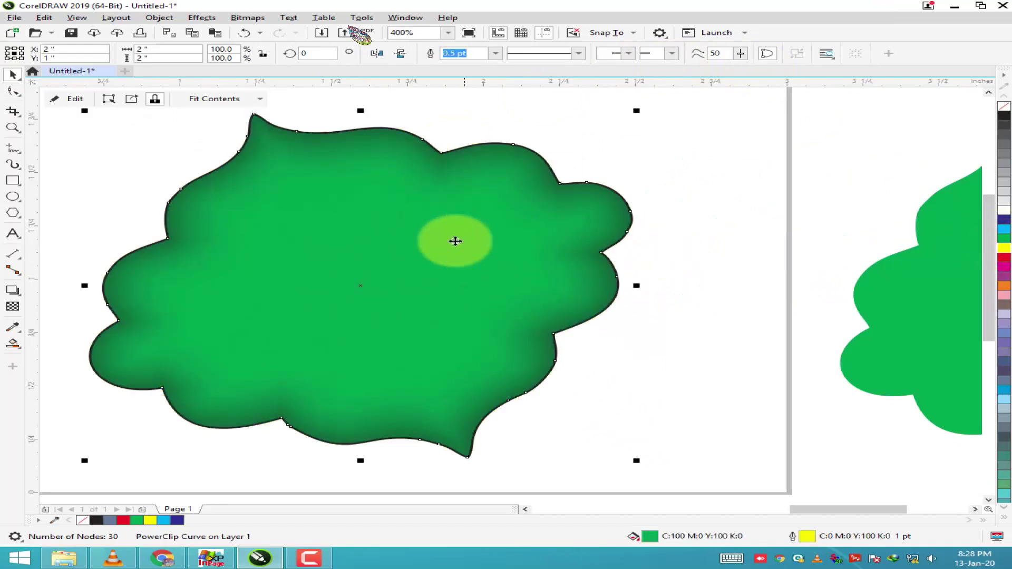
Step: Open the green cloud shape's PowerClip contents, select the drop shadow inside, and finish editing the PowerClip
left_click(435, 240, "ctrl")
left_click(399, 238)
right_click(457, 227)
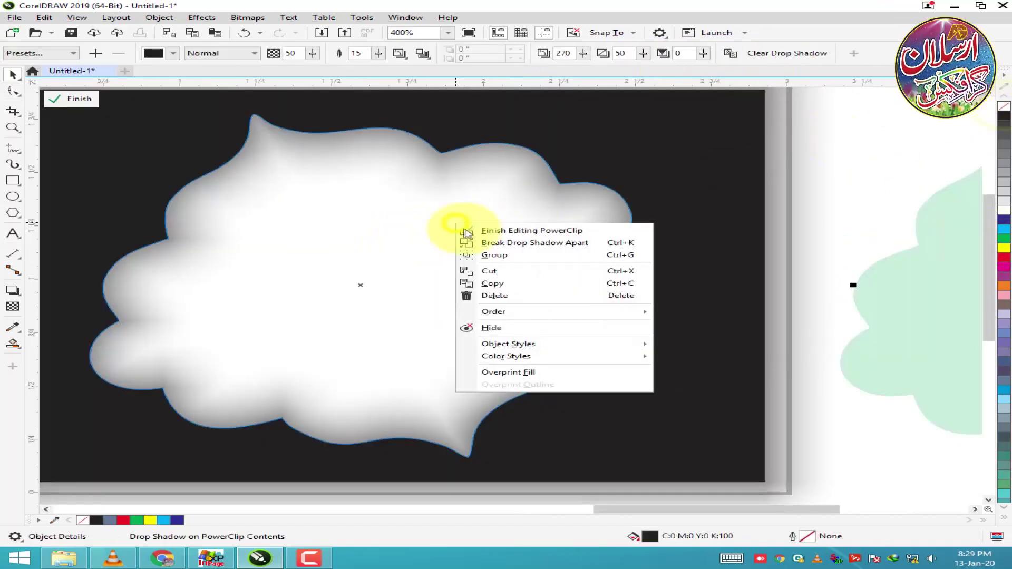
left_click(527, 232)
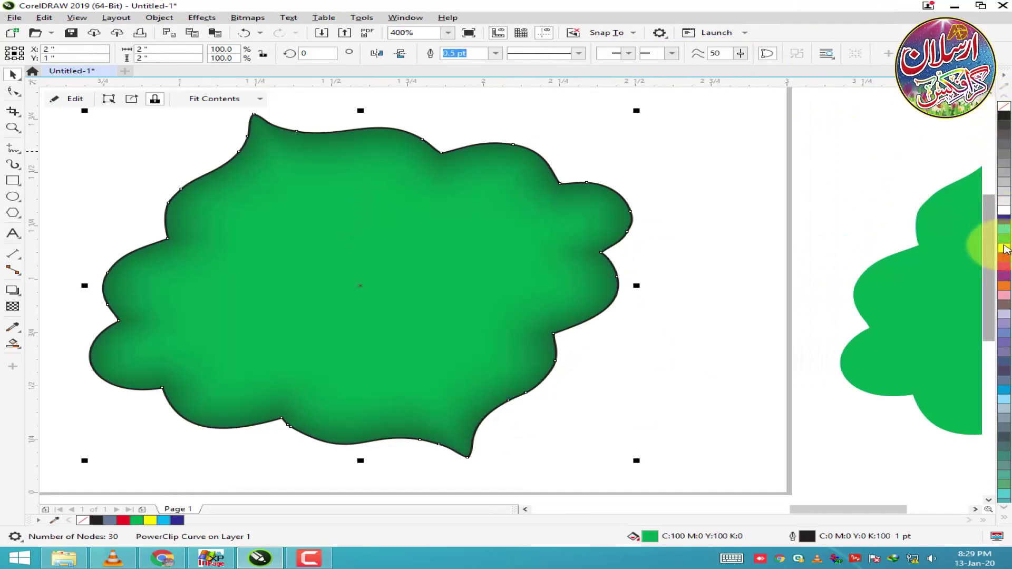
Step: Give the PowerClipped green cloud shape a yellow outline 1.0 pt wide and deselect it
right_click(1006, 248)
left_click(471, 99)
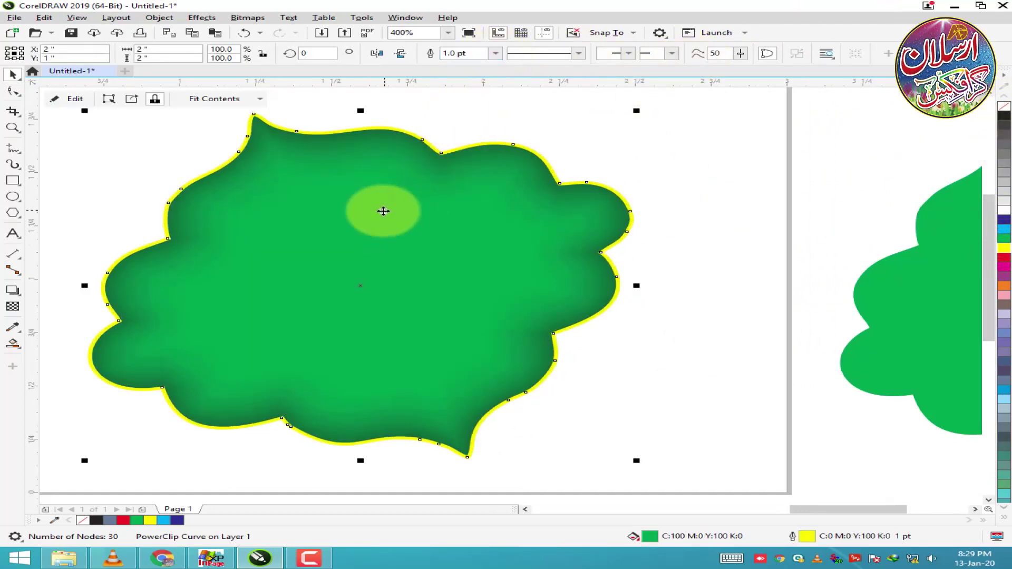
scroll(381, 210, "down", 2)
left_click_drag(597, 227, 597, 227)
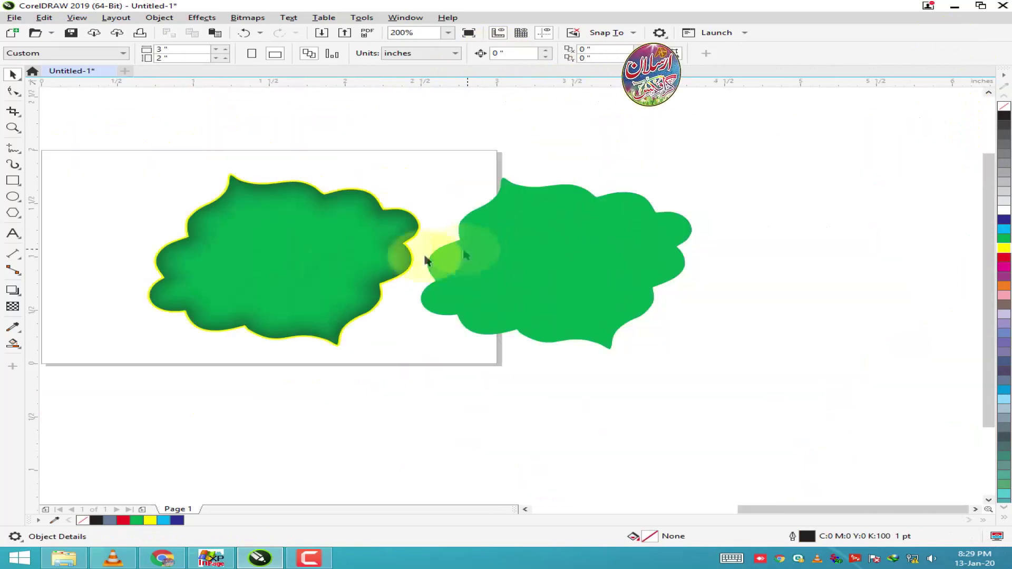
Step: Give the plain green cloud copy beside the page a matching 1.0 pt yellow outline and deselect it
left_click(560, 233)
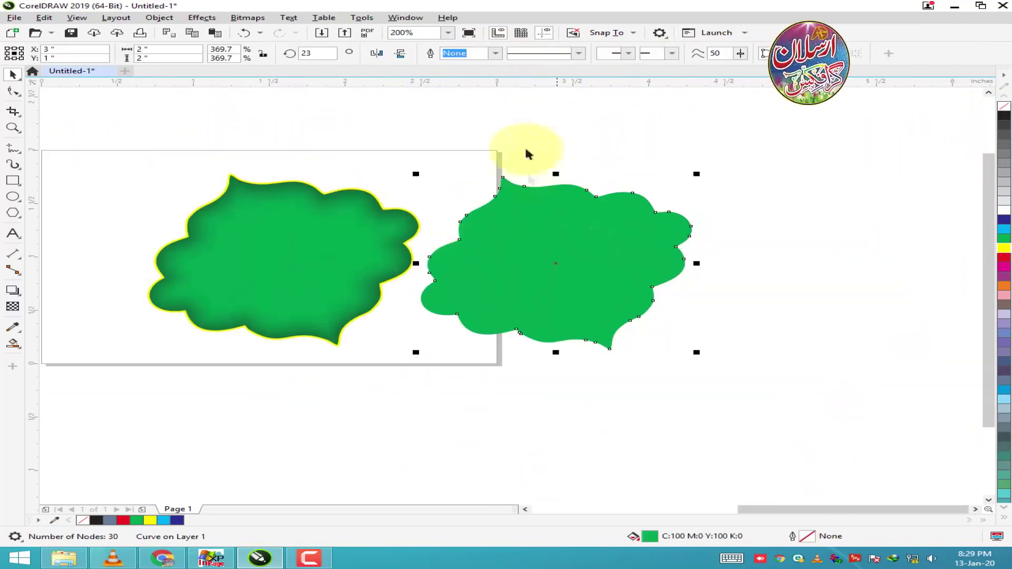
left_click(496, 53)
left_click(487, 100)
right_click(1004, 248)
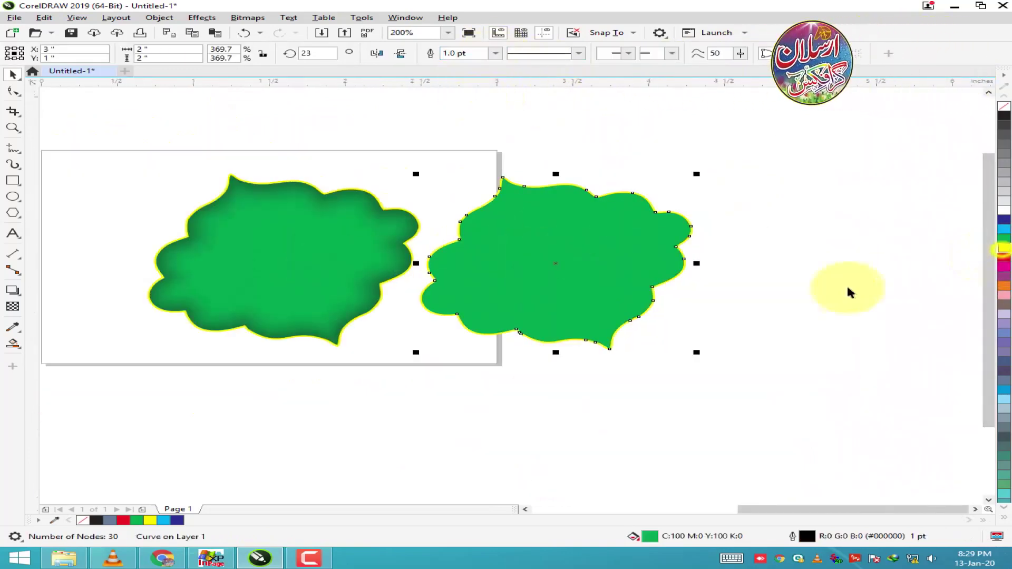
left_click(949, 271)
scroll(527, 221, "up", 2)
scroll(557, 214, "down", 1)
scroll(376, 168, "down", 1)
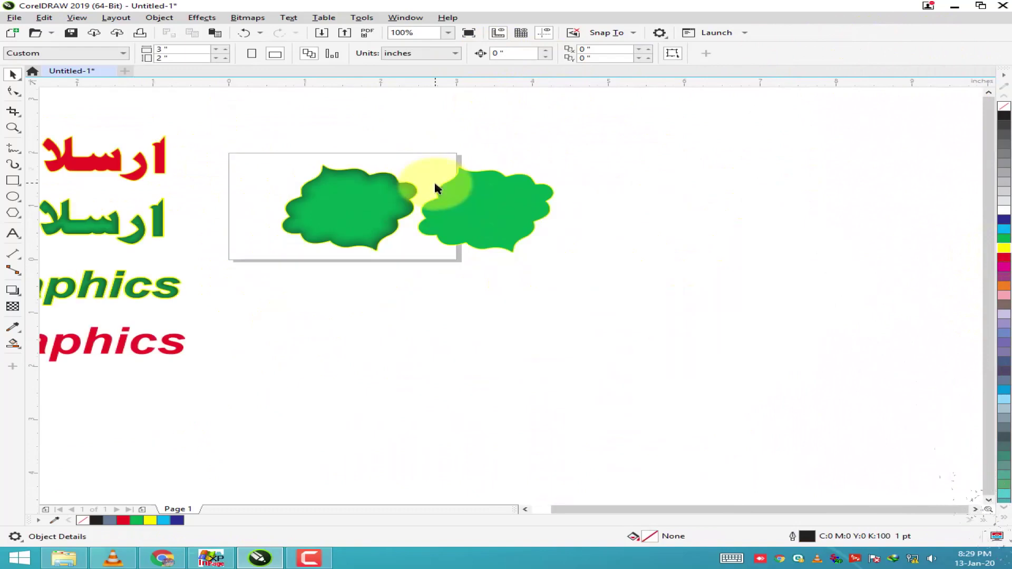
scroll(435, 183, "down", 1)
scroll(288, 149, "up", 1)
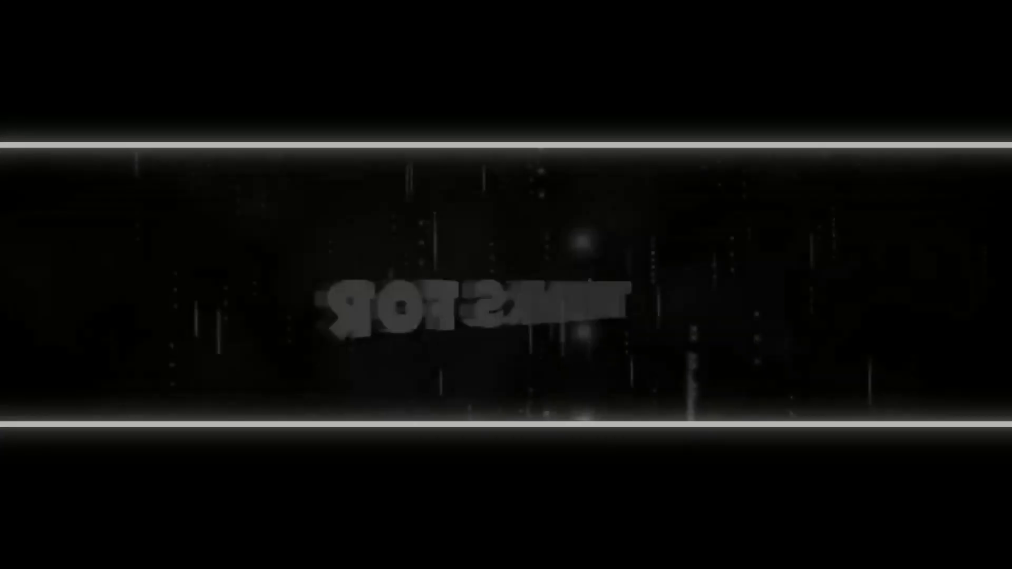